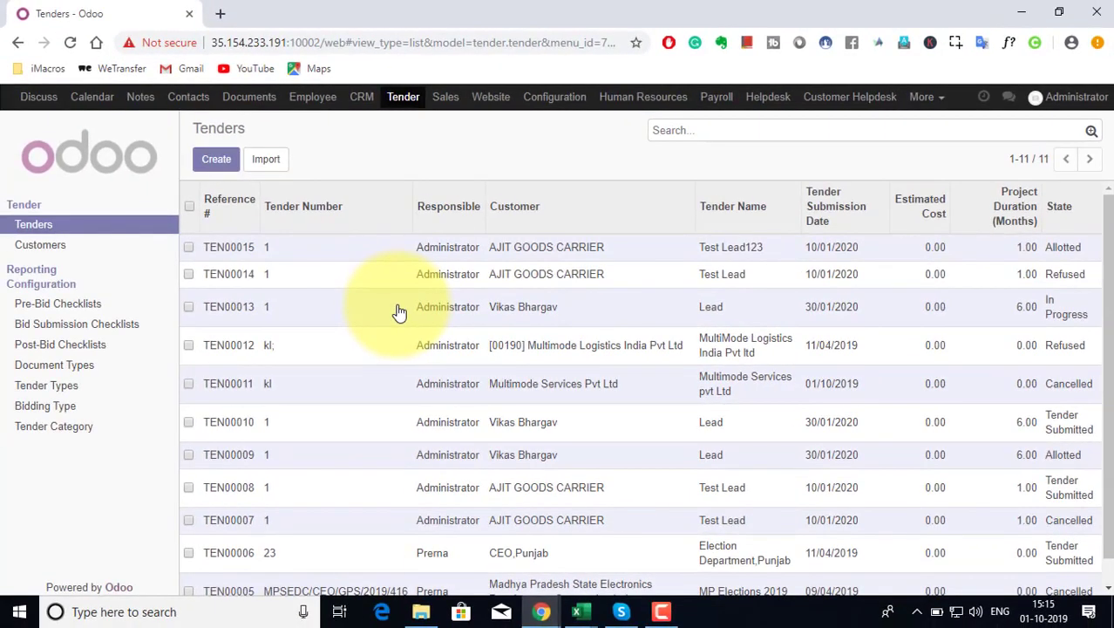
Open tender TEN00013 from the tenders list and switch its form into edit mode.
{"action": "left_click", "coordinate": [399, 312]}
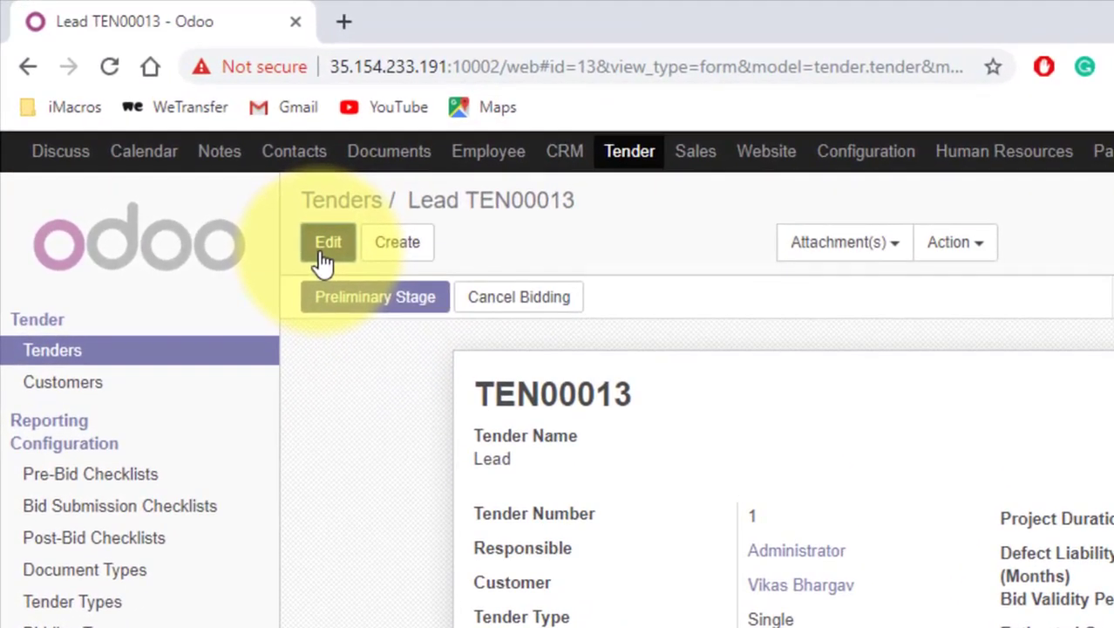
{"action": "left_click", "coordinate": [205, 157]}
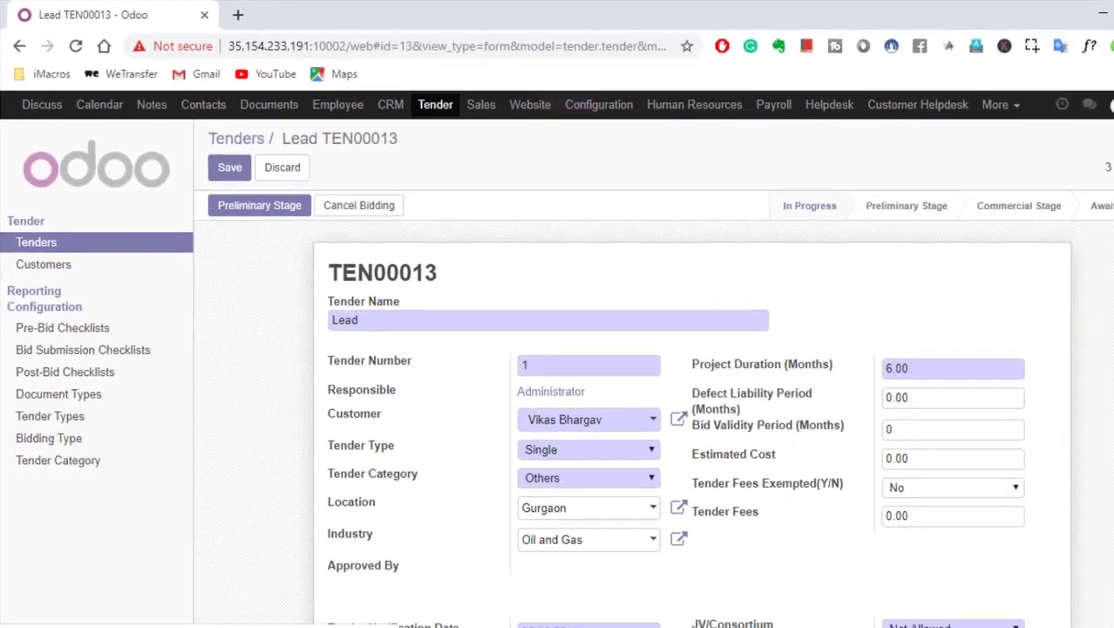
{"action": "scroll", "coordinate": [1099, 218], "scroll_direction": "down", "scroll_amount": 1}
{"action": "scroll", "coordinate": [1109, 237], "scroll_direction": "up", "scroll_amount": 1}
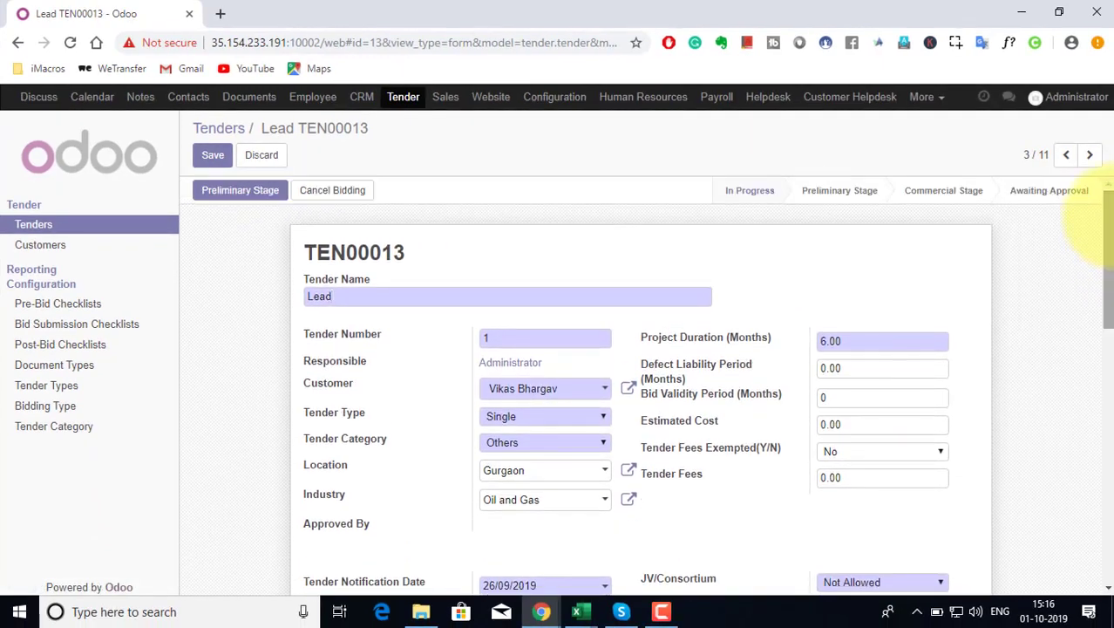
{"action": "left_click_drag", "start_coordinate": [1105, 218], "coordinate": [1090, 237]}
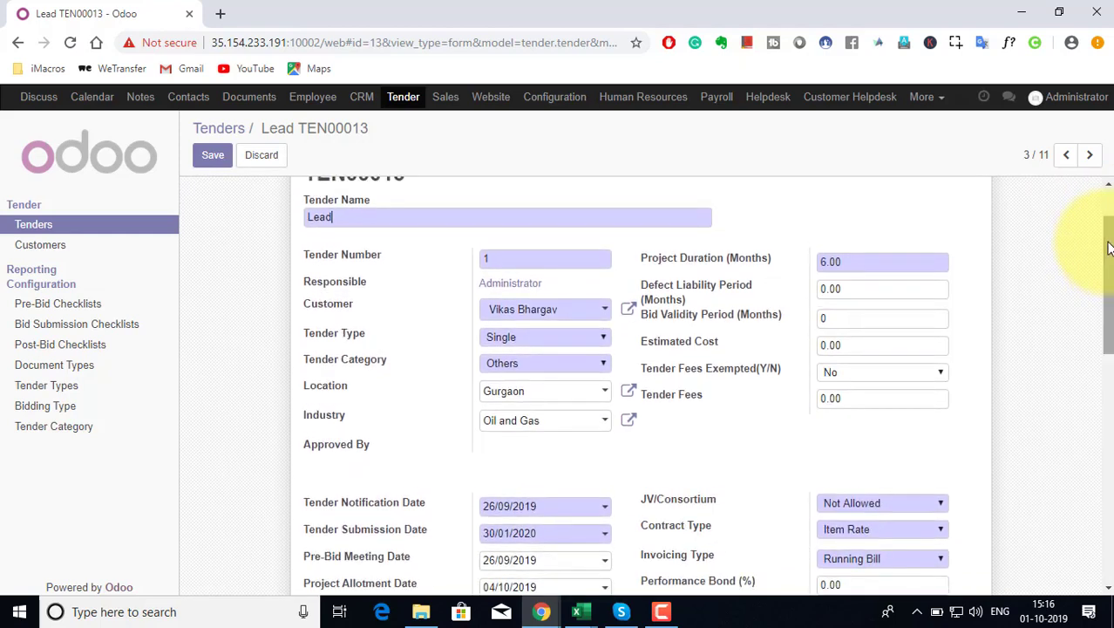
{"action": "left_click_drag", "start_coordinate": [350, 220], "coordinate": [259, 206]}
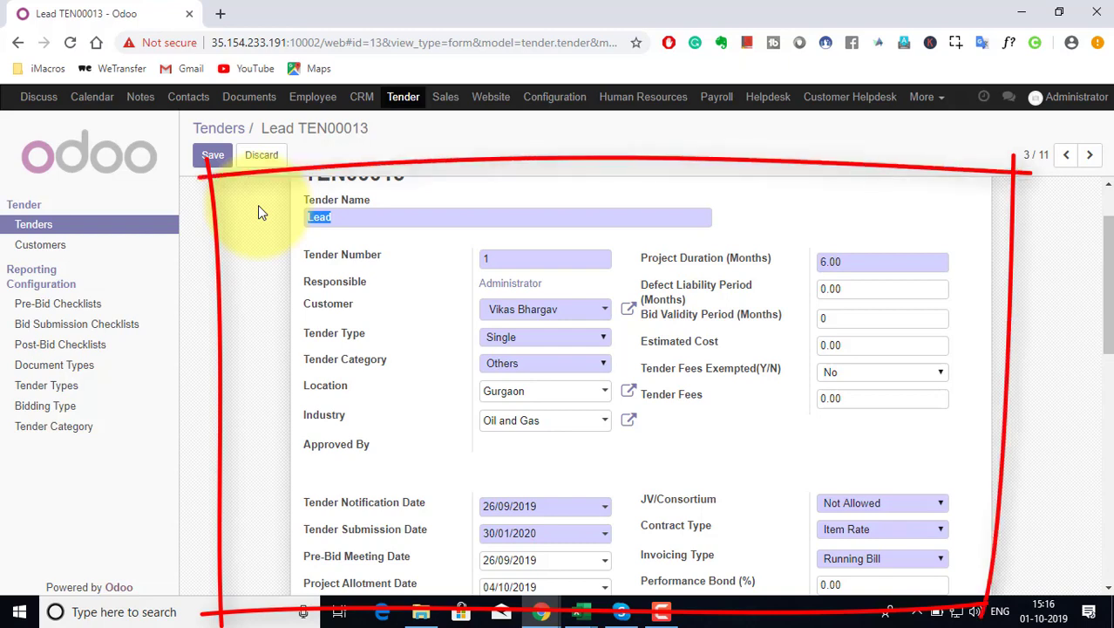
Name the tender 'Construction of Gas Pipeline from Delhi to Mumbai' with tender number QWOO137389.
{"action": "type", "text": "Construction of Ga"}
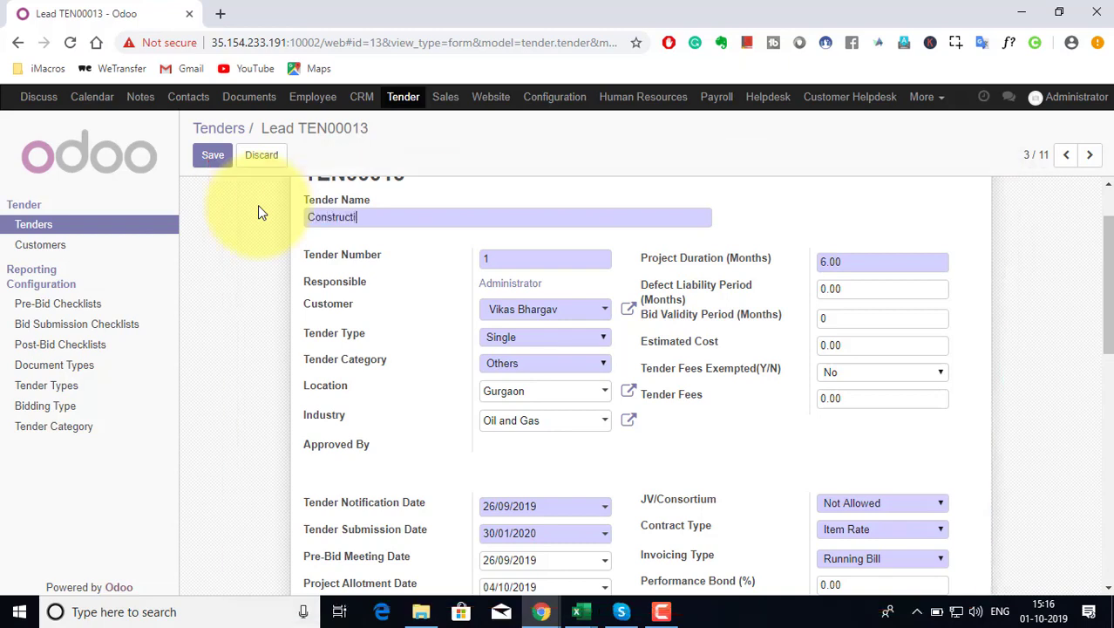
{"action": "type", "text": "s Pl"}
{"action": "type", "text": "ipeline"}
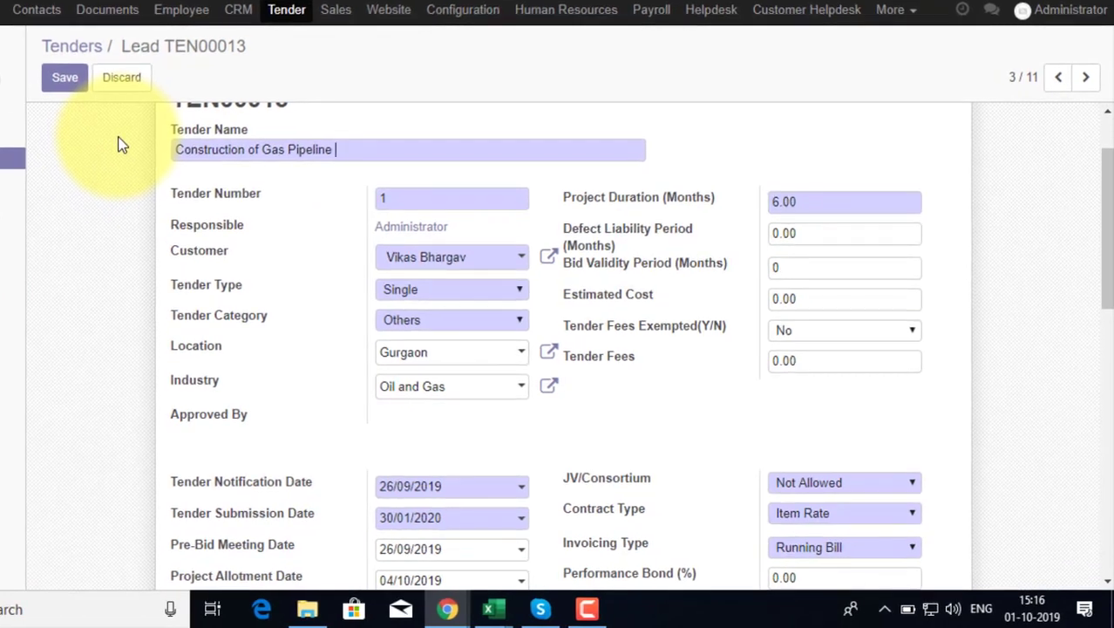
{"action": "type", "text": " from Delhi to Mumbai"}
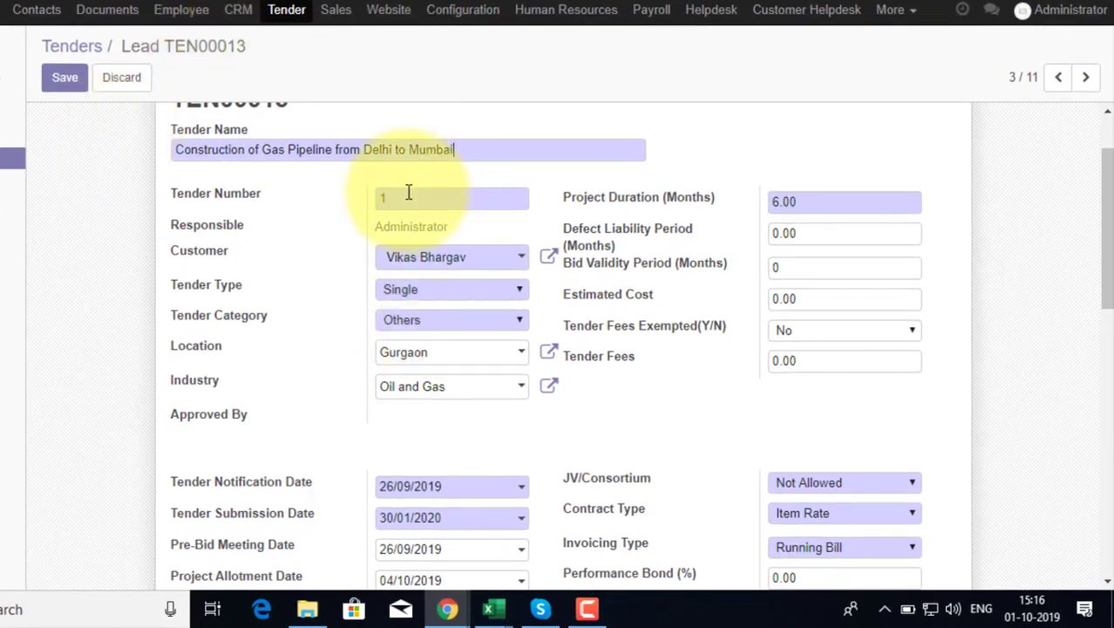
{"action": "left_click_drag", "start_coordinate": [407, 192], "coordinate": [366, 201]}
{"action": "left_click", "coordinate": [363, 202]}
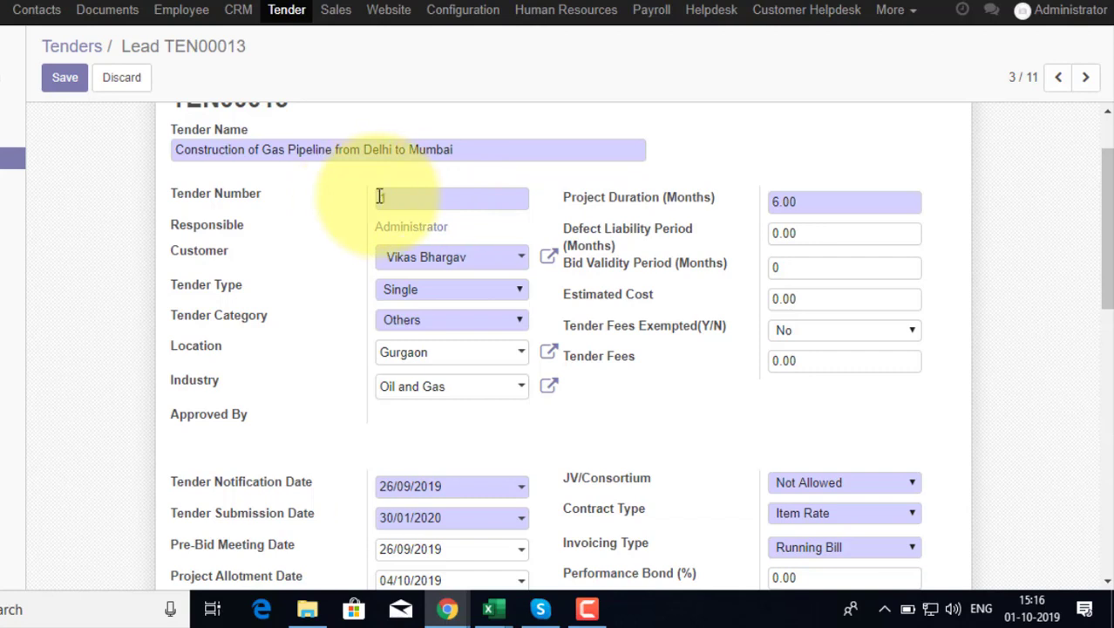
{"action": "double_click", "coordinate": [381, 195]}
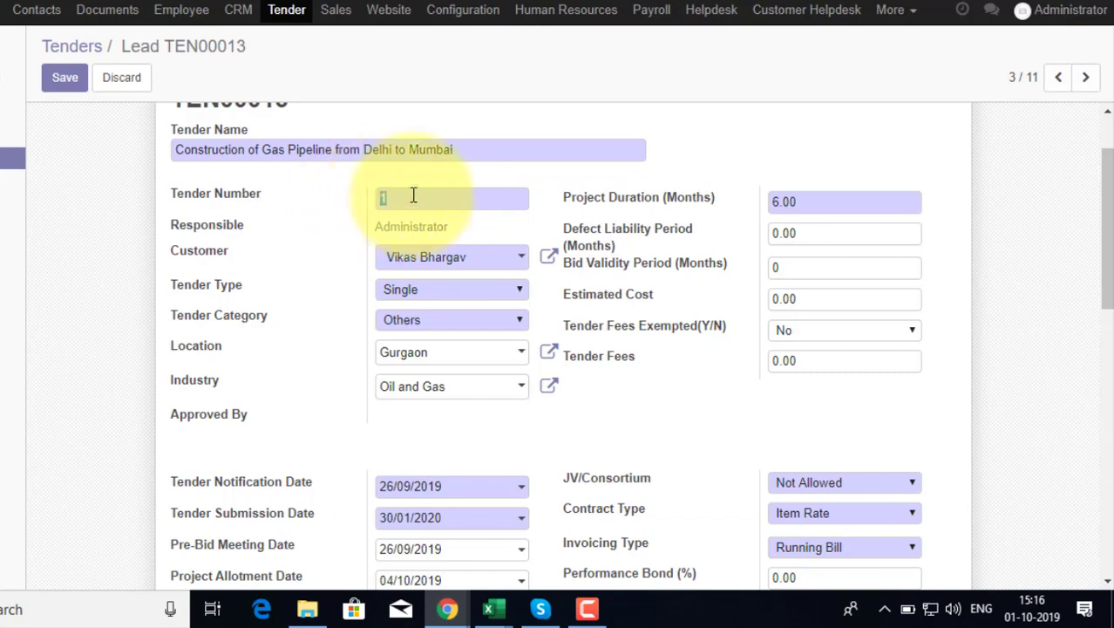
{"action": "type", "text": "1"}
{"action": "key", "text": "BackSpace"}
{"action": "type", "text": "QWOO137389"}
Choose A.A.S.FLIGHT SOLUTIONS PVT LTD. as the tender's customer.
{"action": "left_click_drag", "start_coordinate": [1106, 201], "coordinate": [1106, 228]}
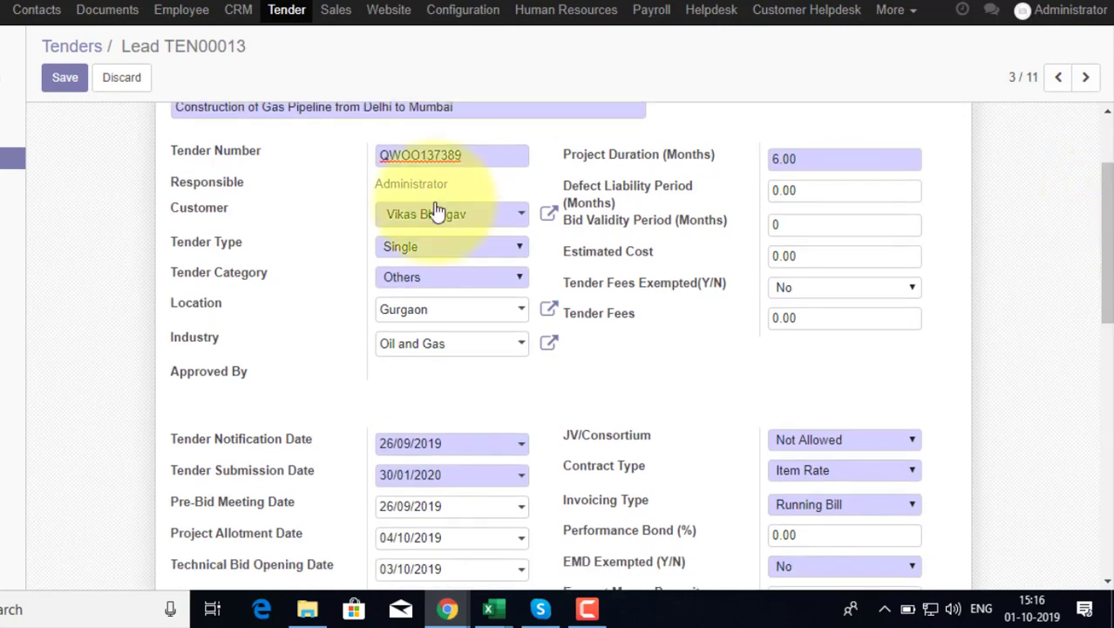
{"action": "left_click", "coordinate": [515, 221]}
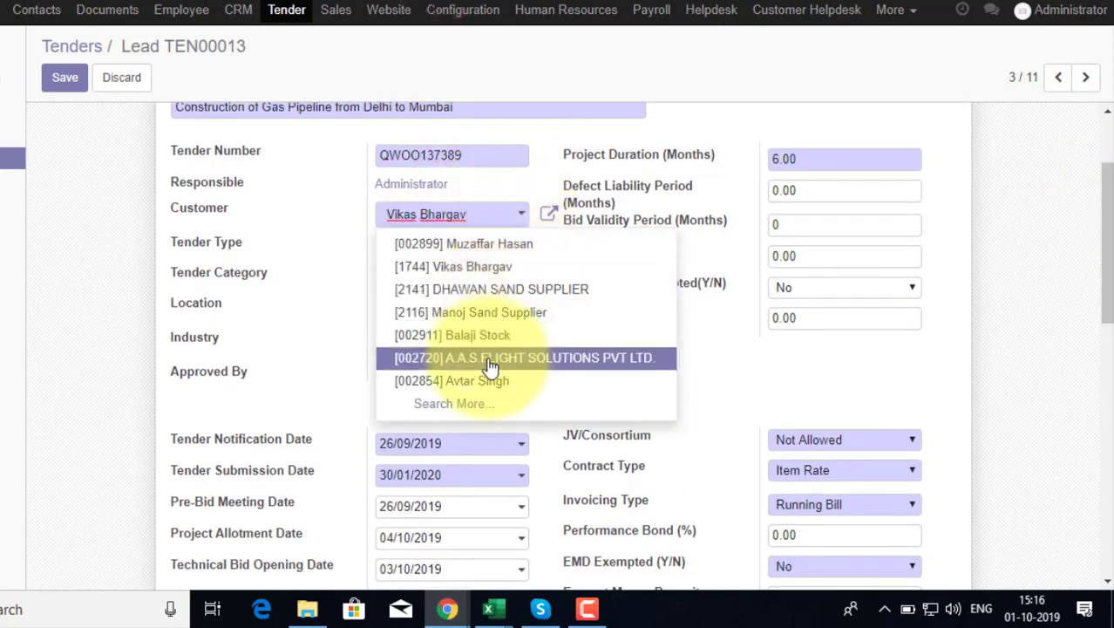
{"action": "left_click", "coordinate": [480, 359]}
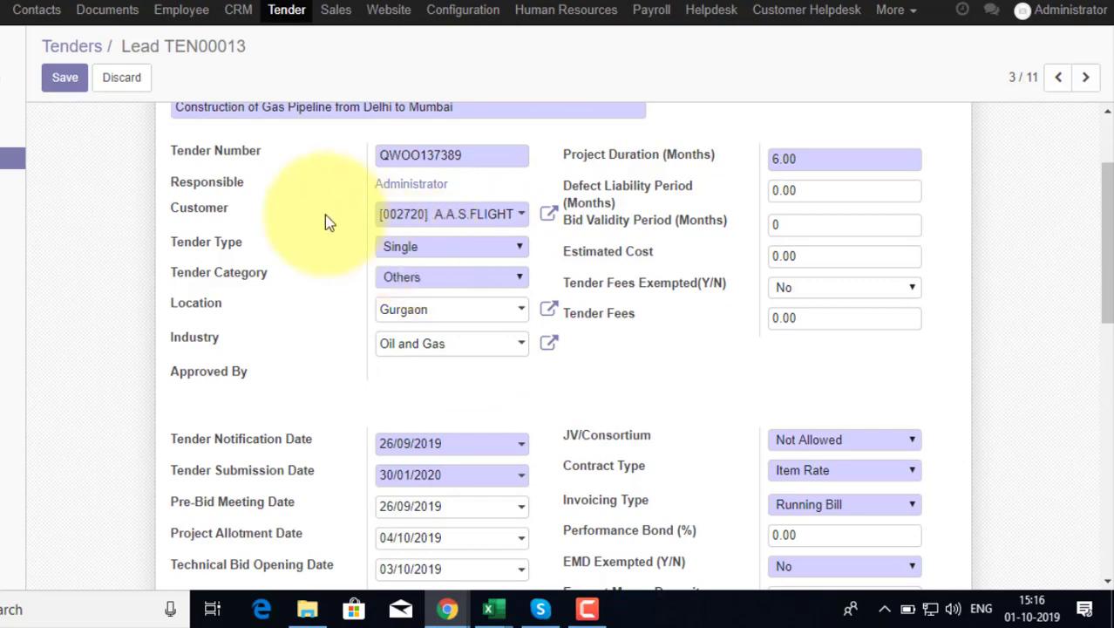
{"action": "scroll", "coordinate": [1110, 226], "scroll_direction": "up", "scroll_amount": 2}
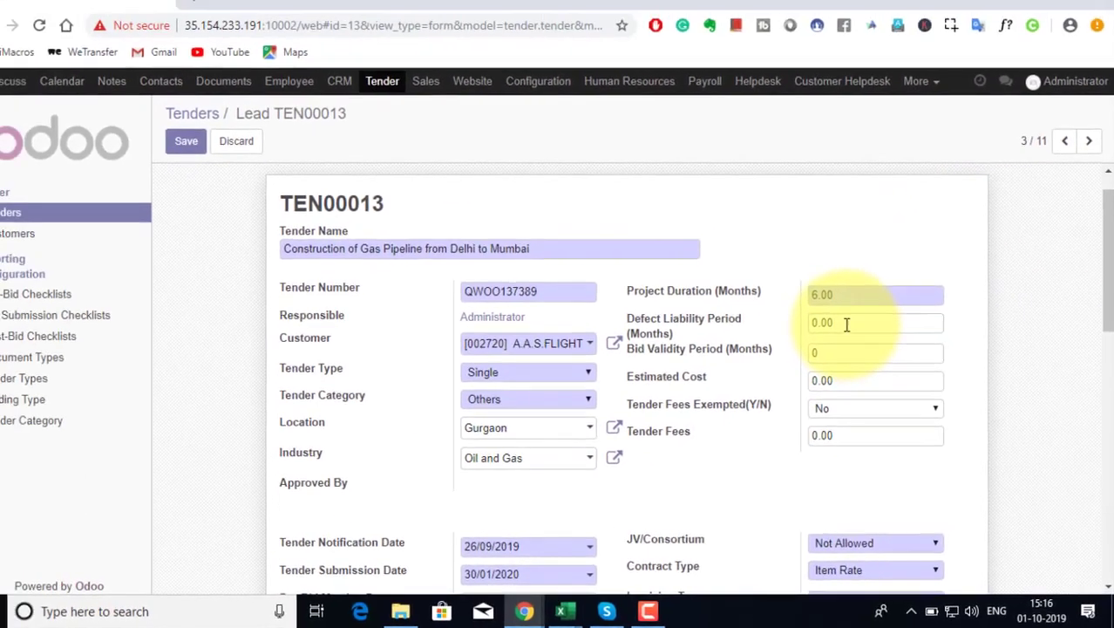
Enter defect liability 3, bid validity 1, estimated cost 45678978 and tender fees 100000.
{"action": "left_click", "coordinate": [846, 324]}
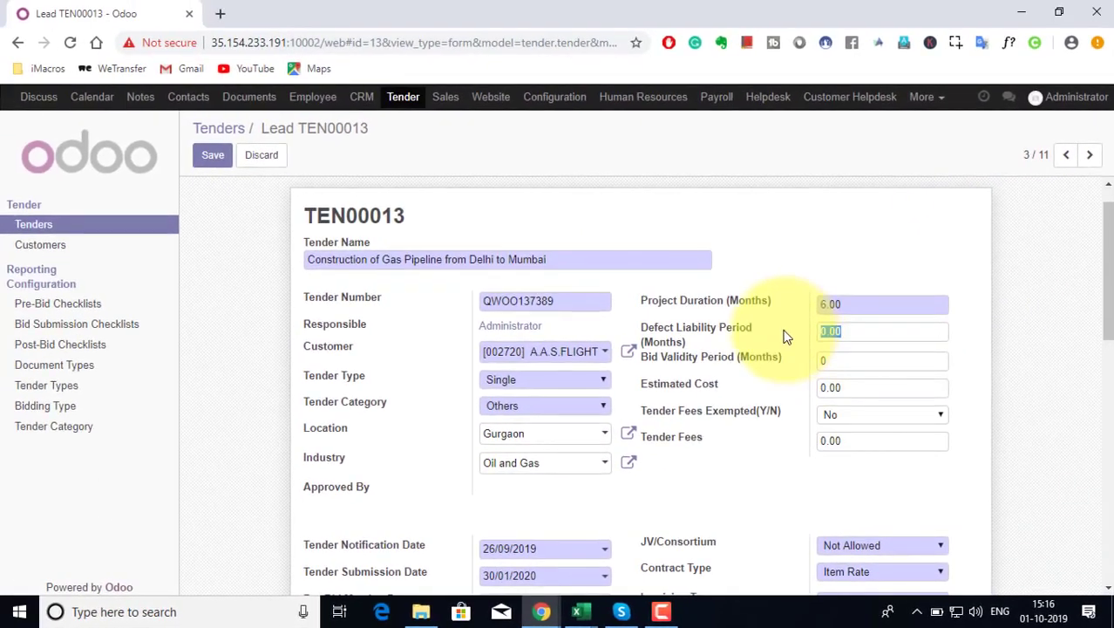
{"action": "type", "text": "3"}
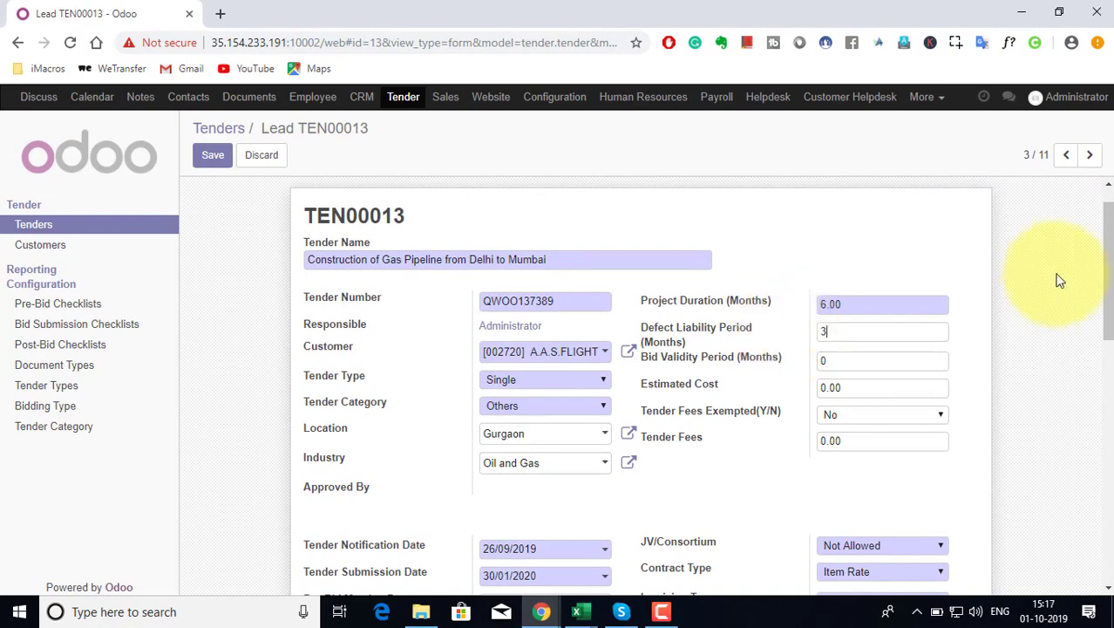
{"action": "left_click_drag", "start_coordinate": [1104, 235], "coordinate": [1104, 284]}
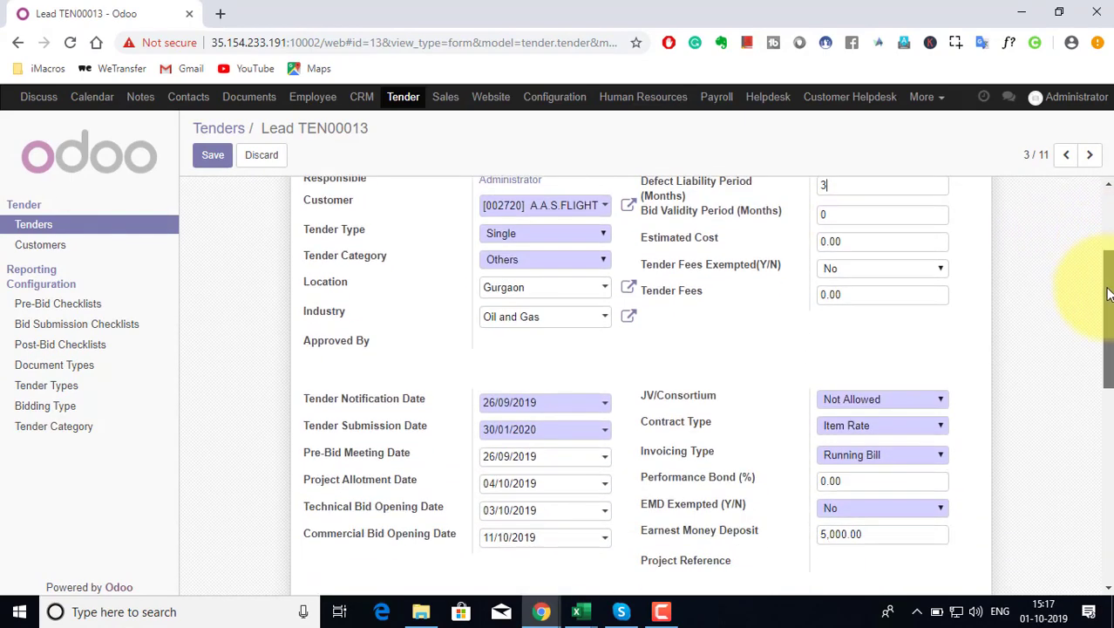
{"action": "left_click", "coordinate": [824, 215]}
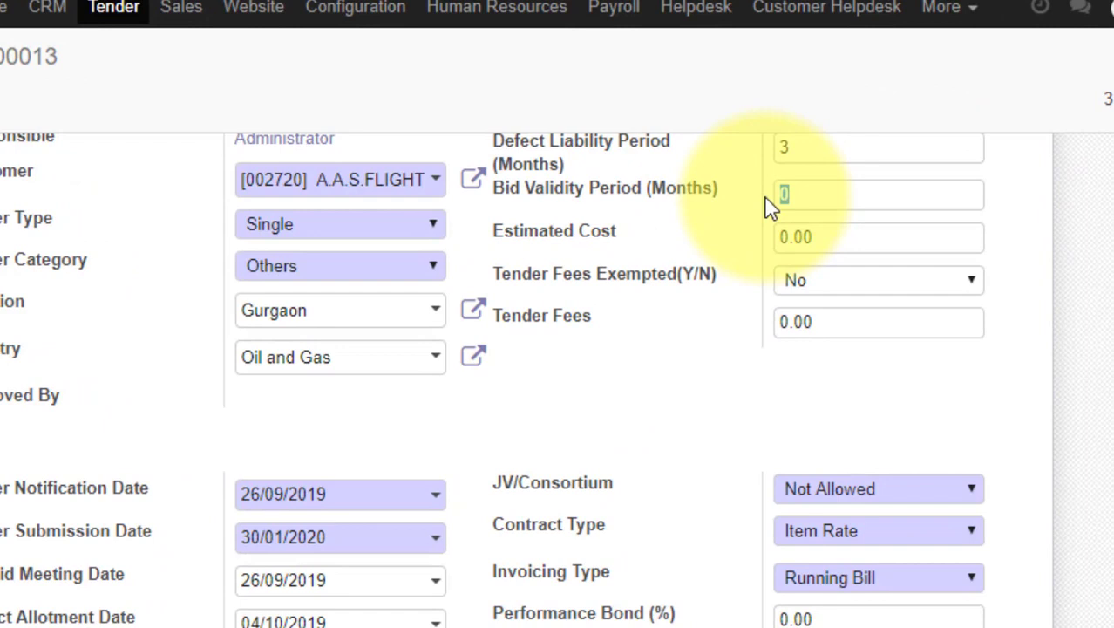
{"action": "type", "text": "1"}
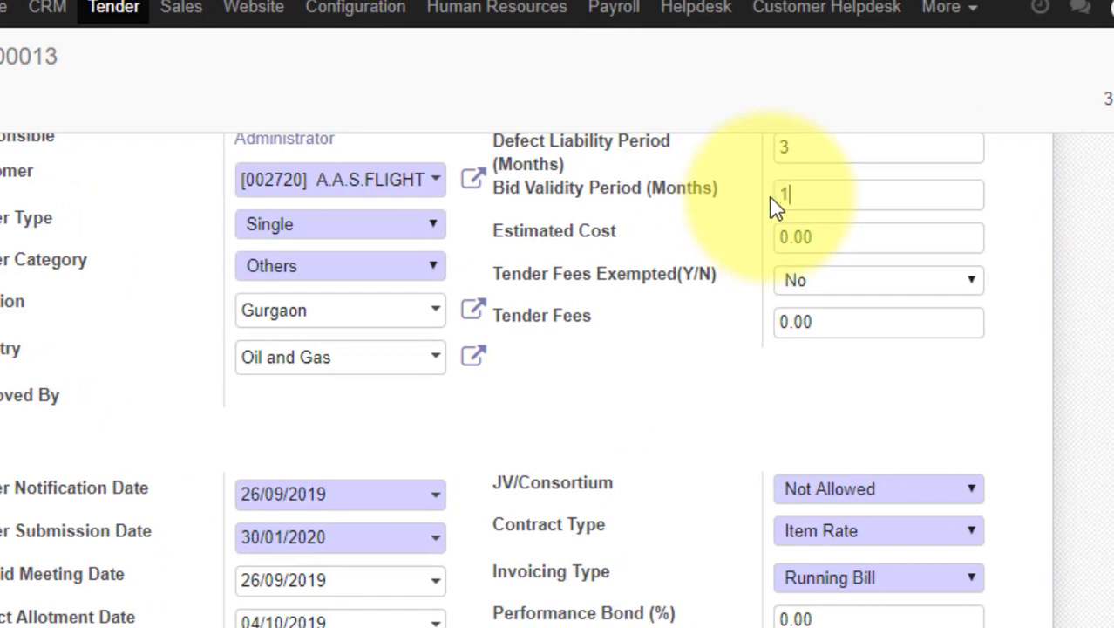
{"action": "left_click", "coordinate": [834, 240]}
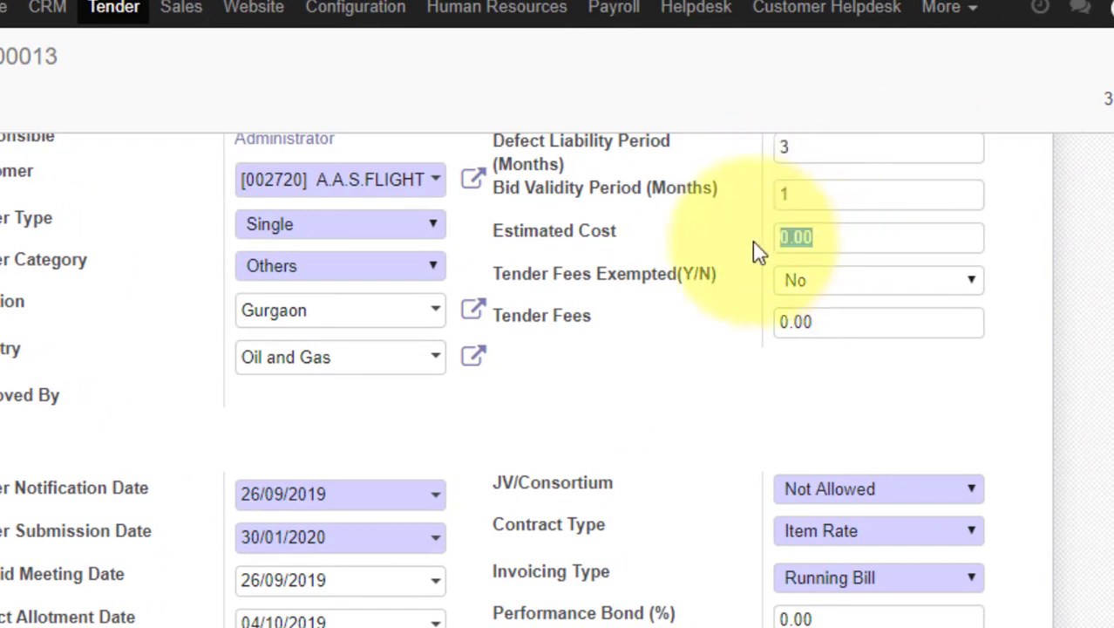
{"action": "type", "text": "45678978"}
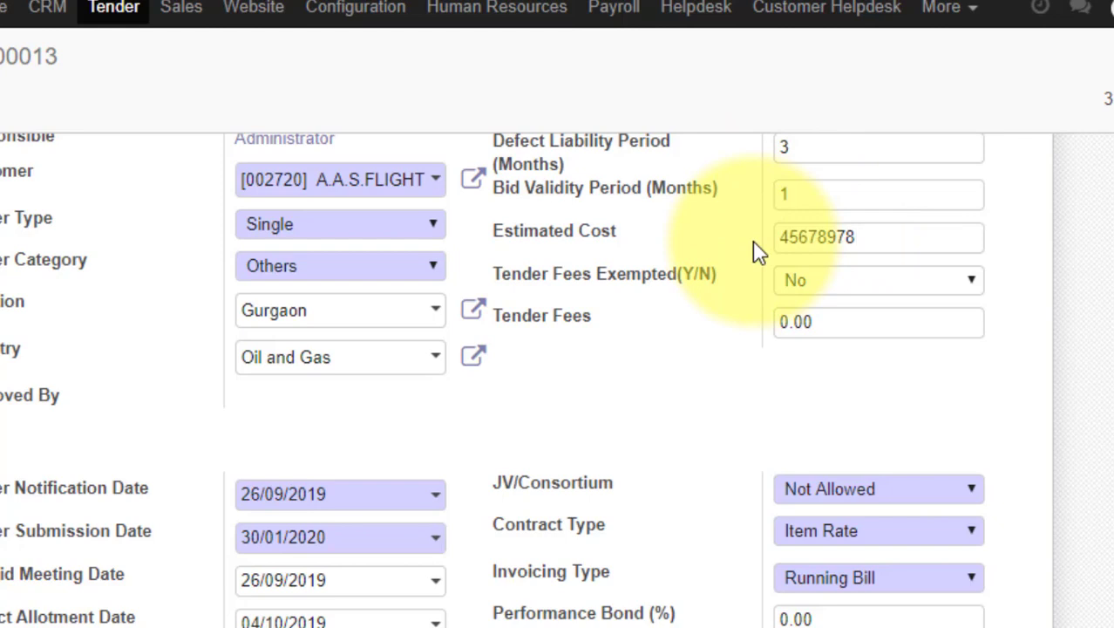
{"action": "left_click", "coordinate": [811, 323]}
{"action": "type", "text": "100"}
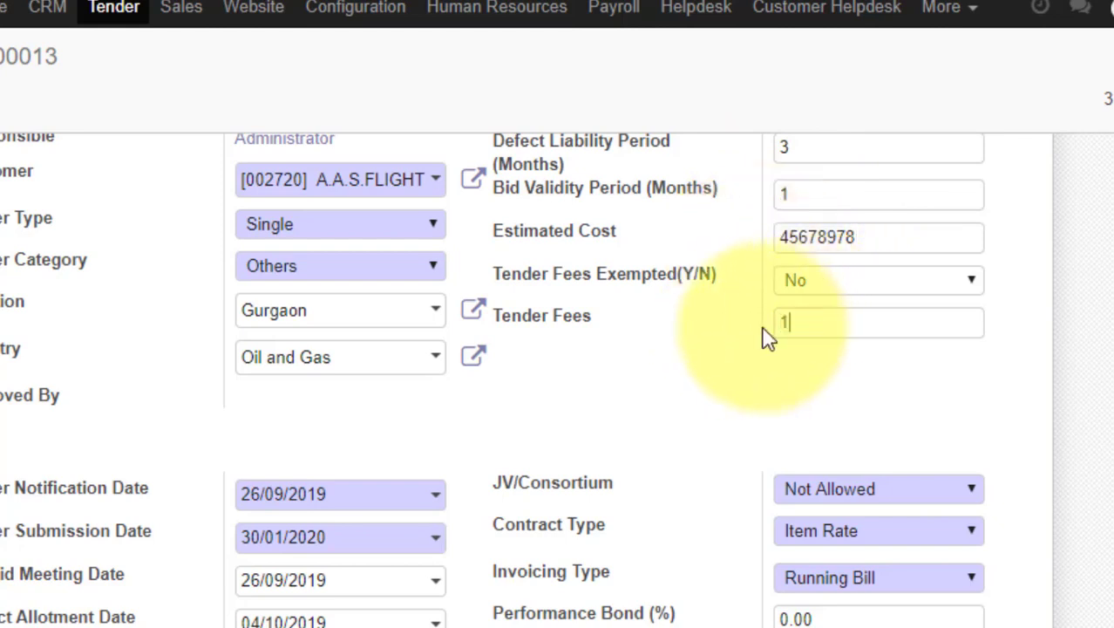
{"action": "type", "text": "000"}
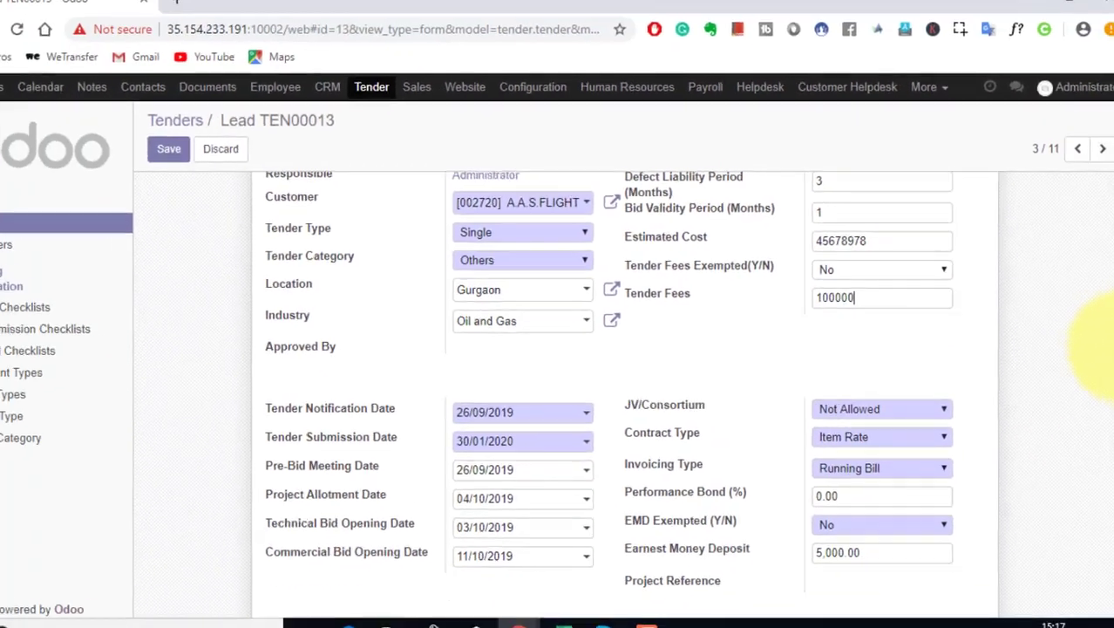
{"action": "left_click_drag", "start_coordinate": [1113, 353], "coordinate": [1111, 408]}
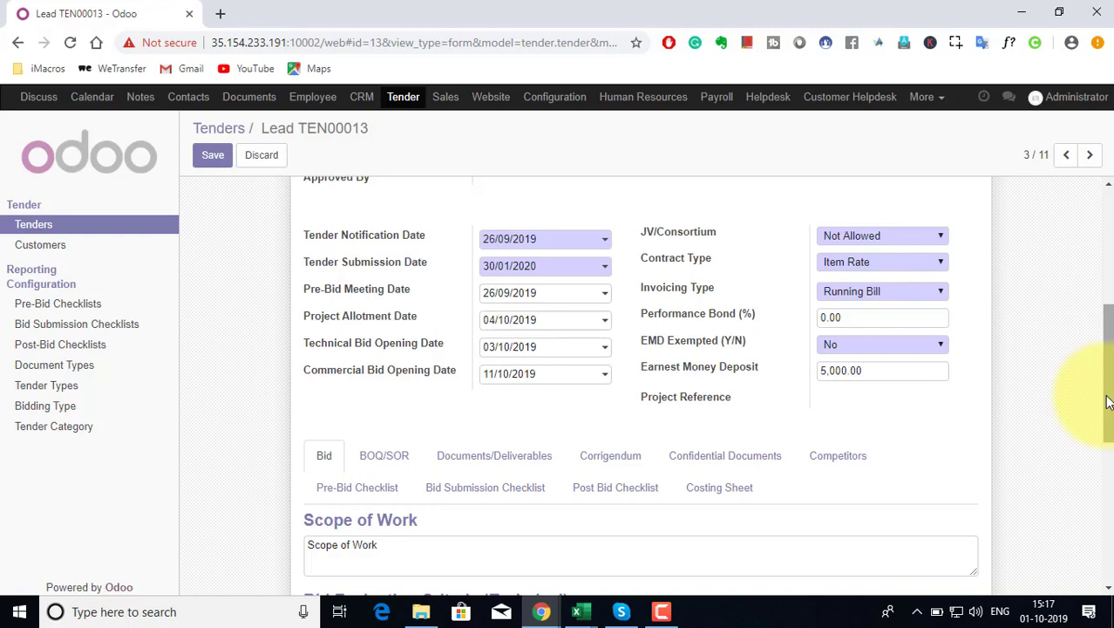
Review the BOQ/SOR items, then show the empty Documents/Deliverables list.
{"action": "left_click_drag", "start_coordinate": [1109, 401], "coordinate": [1104, 452]}
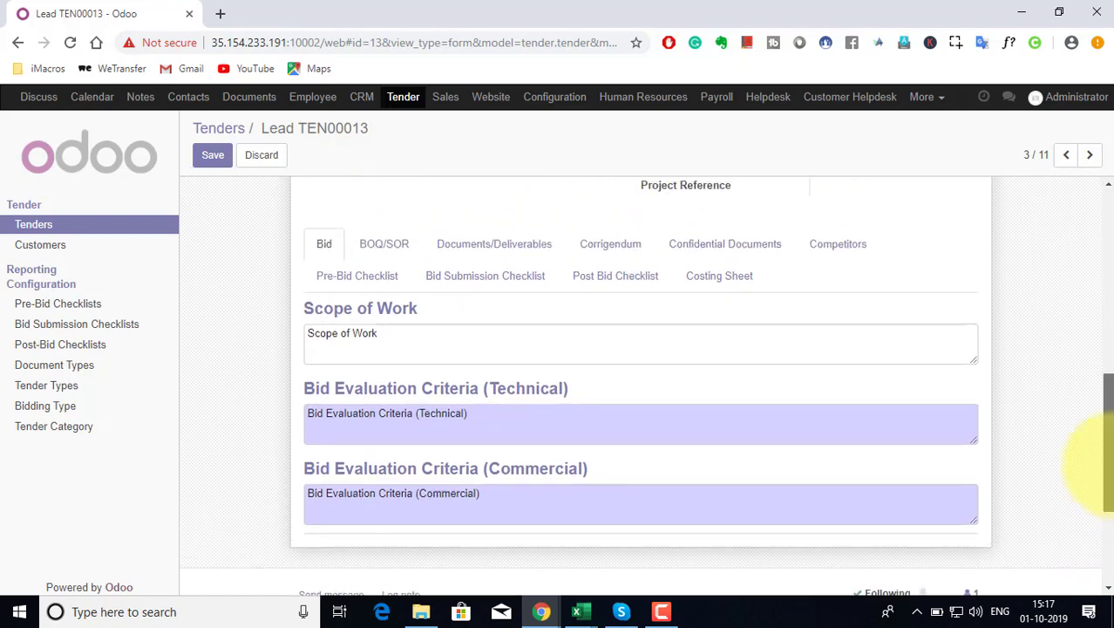
{"action": "left_click", "coordinate": [388, 262]}
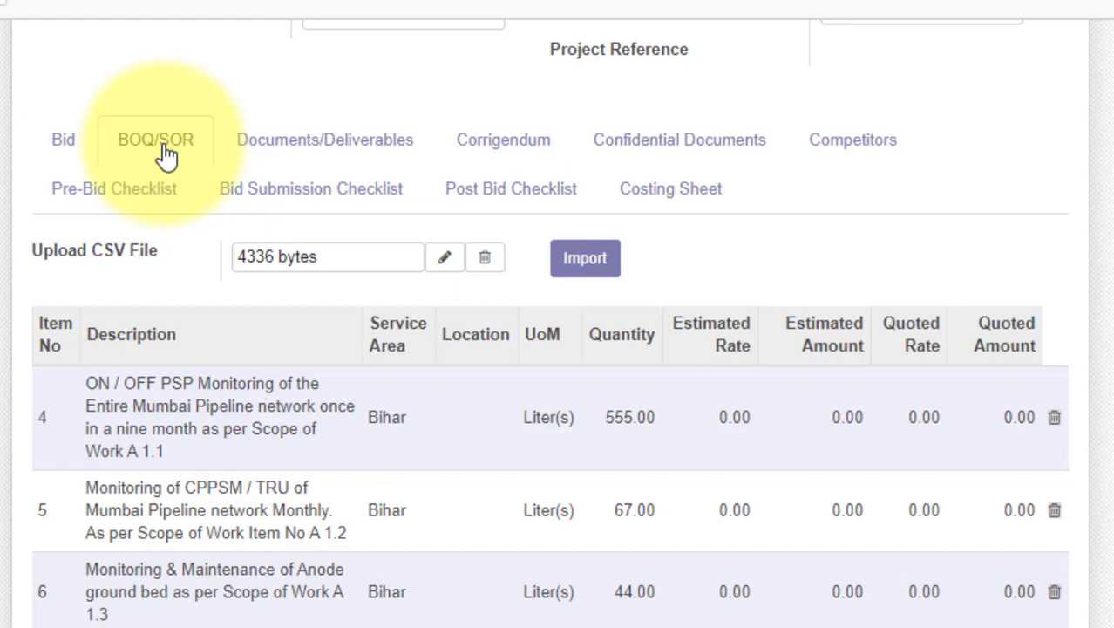
{"action": "left_click", "coordinate": [278, 153]}
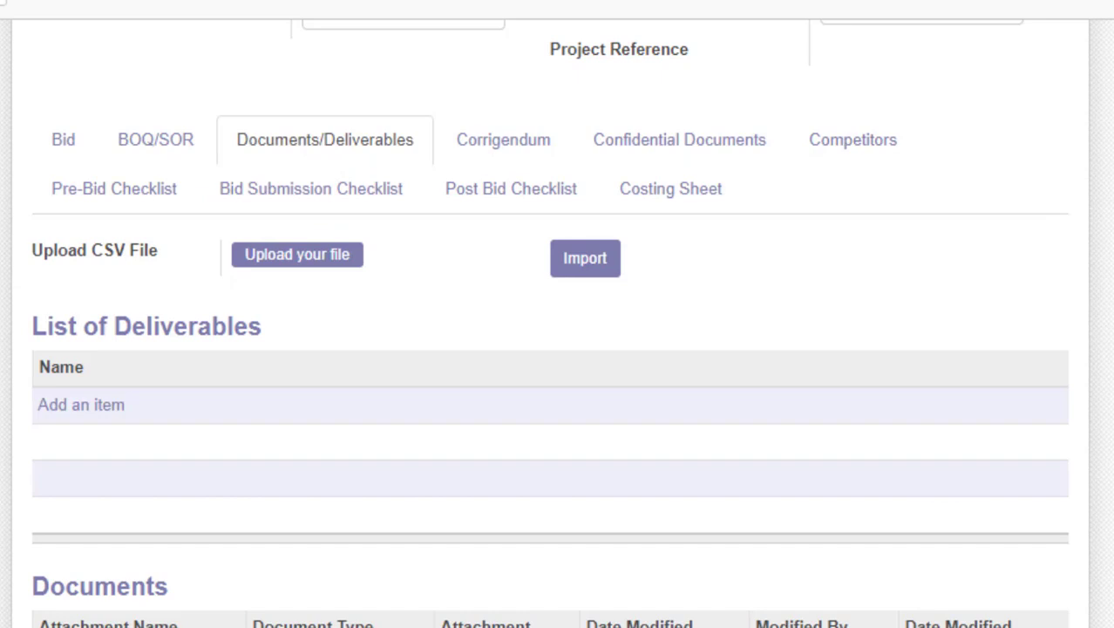
Add a document line and rename its Document1 type to Tender Notification.
{"action": "scroll", "coordinate": [549, 349], "scroll_direction": "down", "scroll_amount": 3}
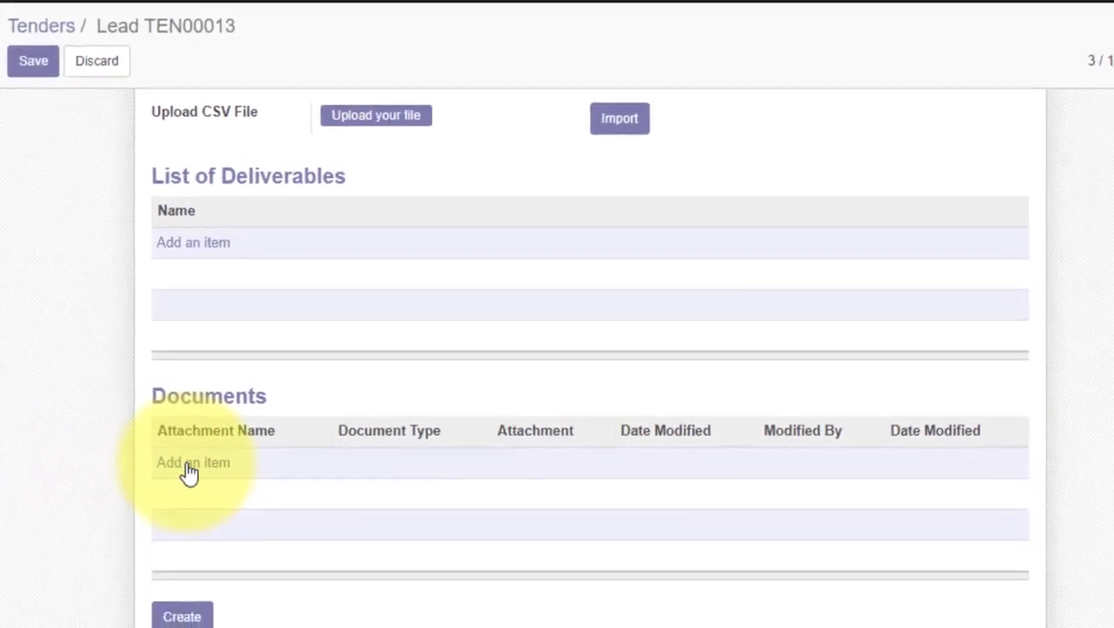
{"action": "left_click", "coordinate": [190, 463]}
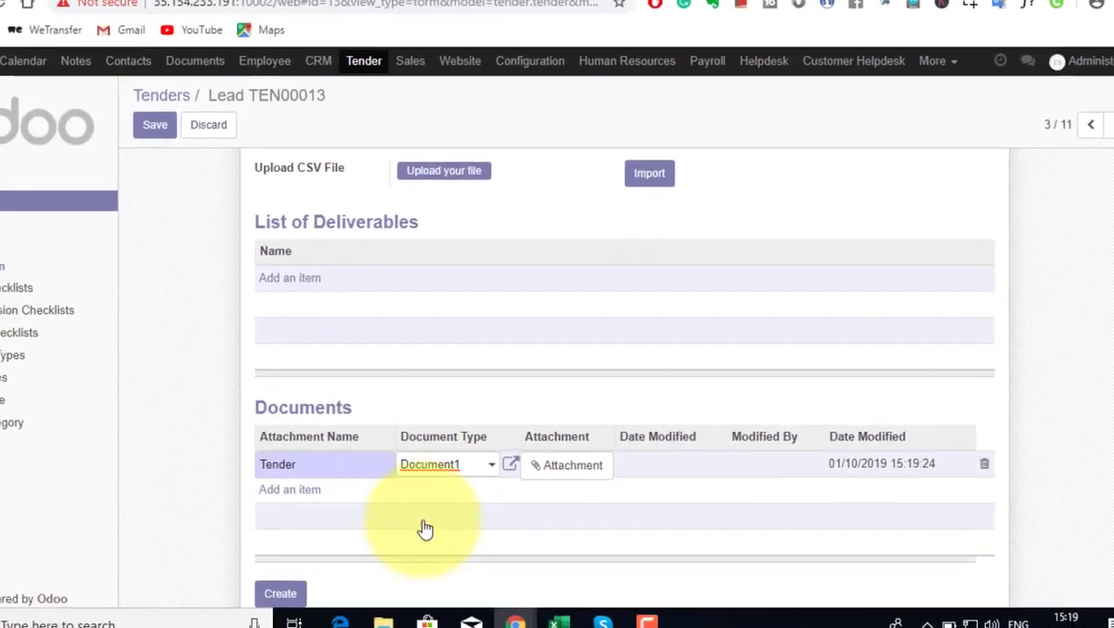
{"action": "left_click", "coordinate": [534, 467]}
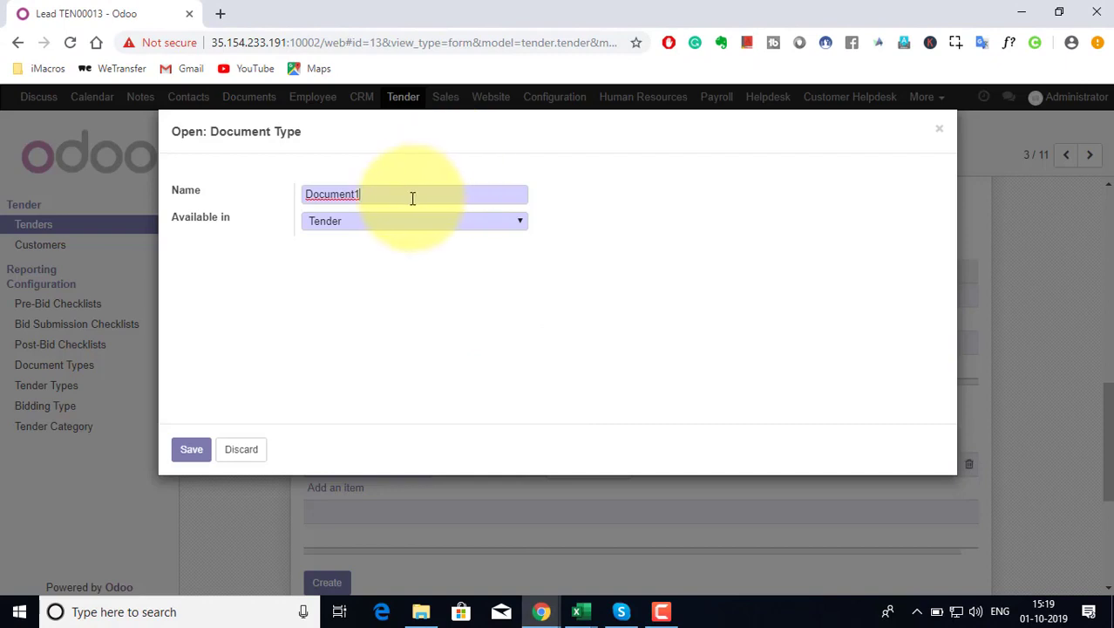
{"action": "left_click_drag", "start_coordinate": [412, 198], "coordinate": [275, 200]}
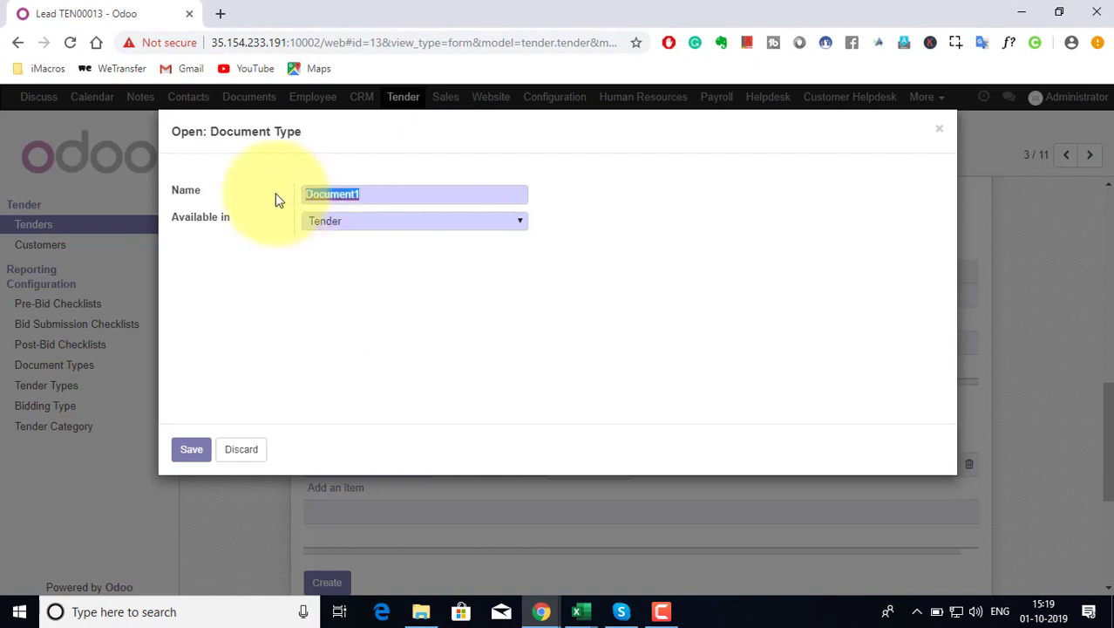
{"action": "type", "text": "Tender Notification"}
{"action": "left_click", "coordinate": [191, 449]}
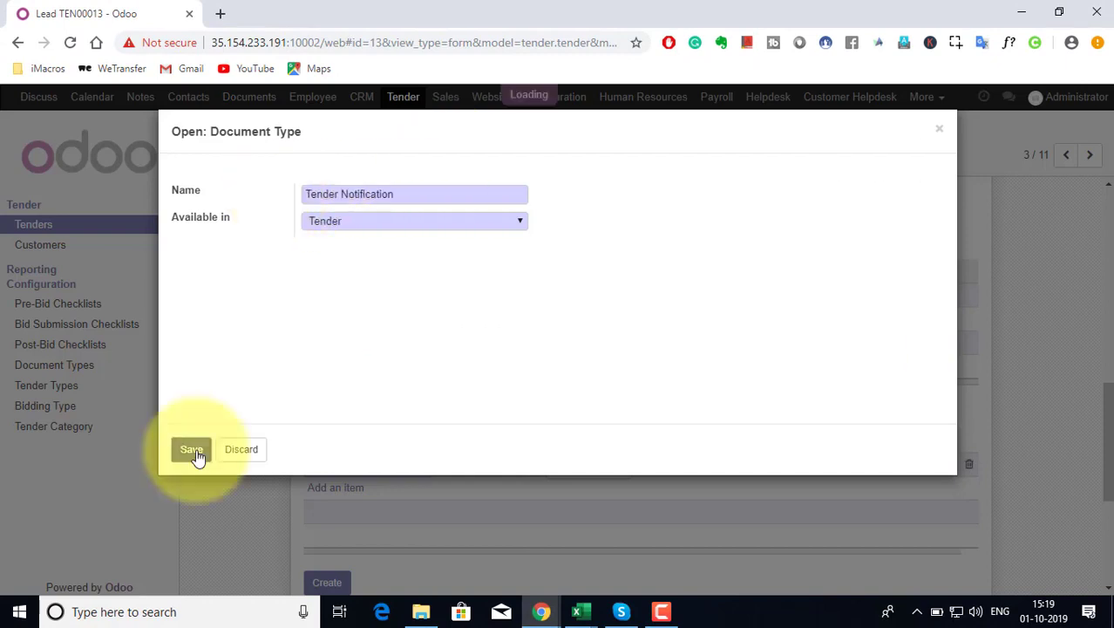
Complete the line's attachment name as Tender Notification and attach the ads.txt file.
{"action": "left_click", "coordinate": [349, 465]}
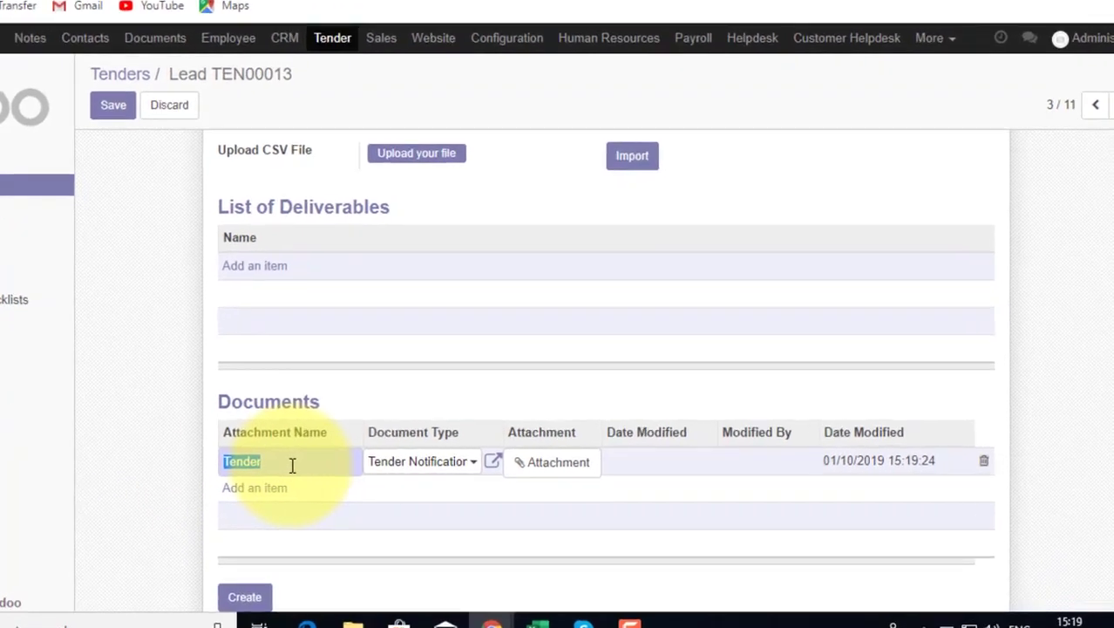
{"action": "left_click", "coordinate": [292, 464]}
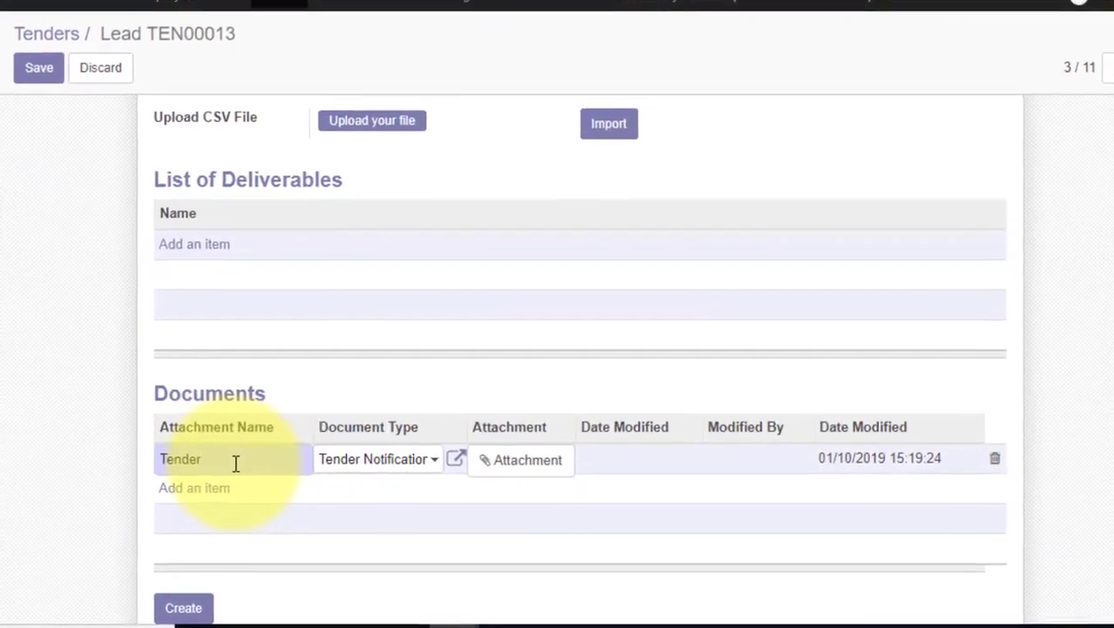
{"action": "type", "text": "No"}
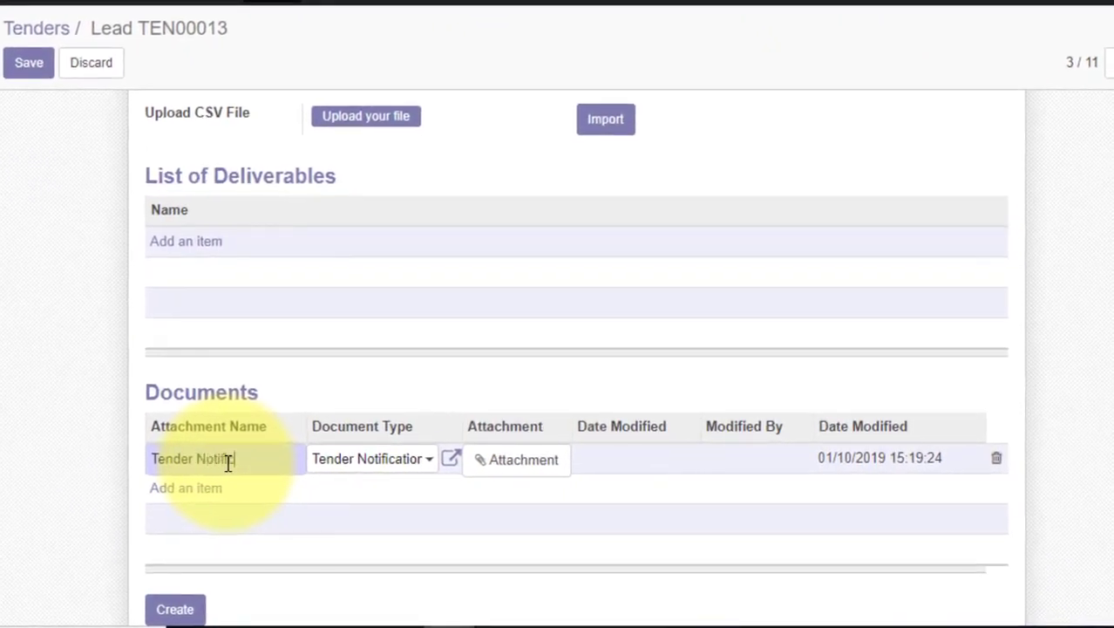
{"action": "type", "text": "tification"}
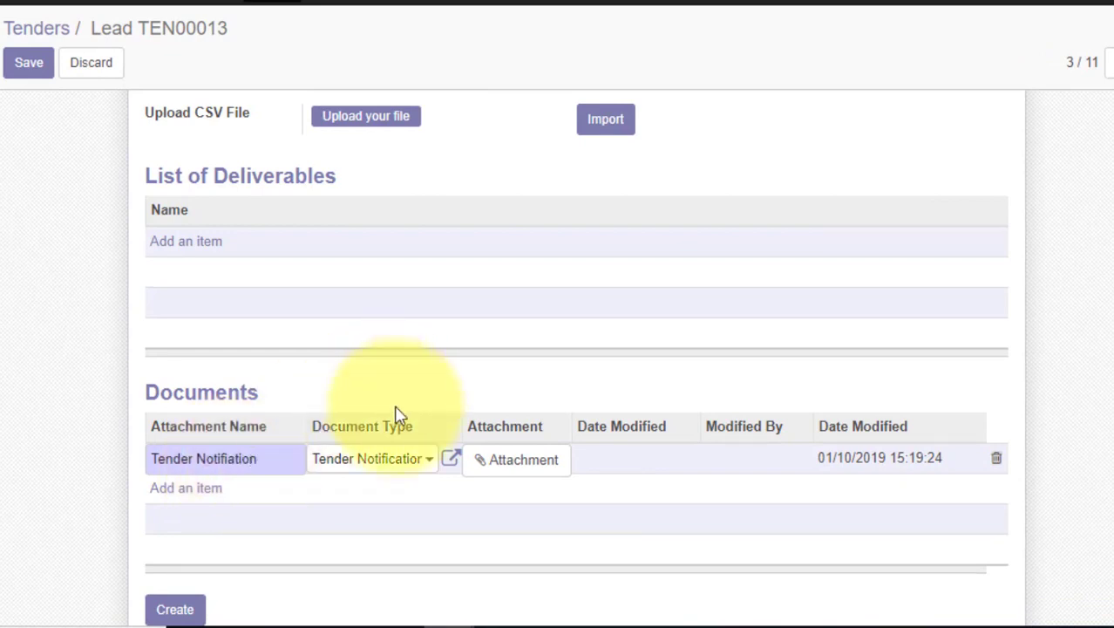
{"action": "left_click", "coordinate": [539, 471]}
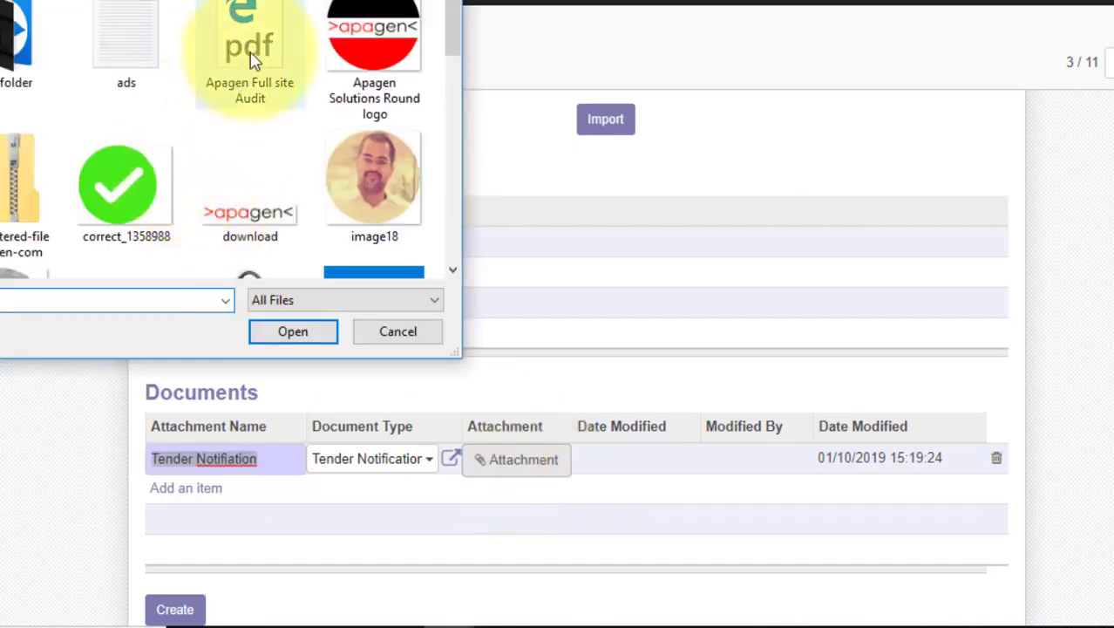
{"action": "double_click", "coordinate": [161, 75]}
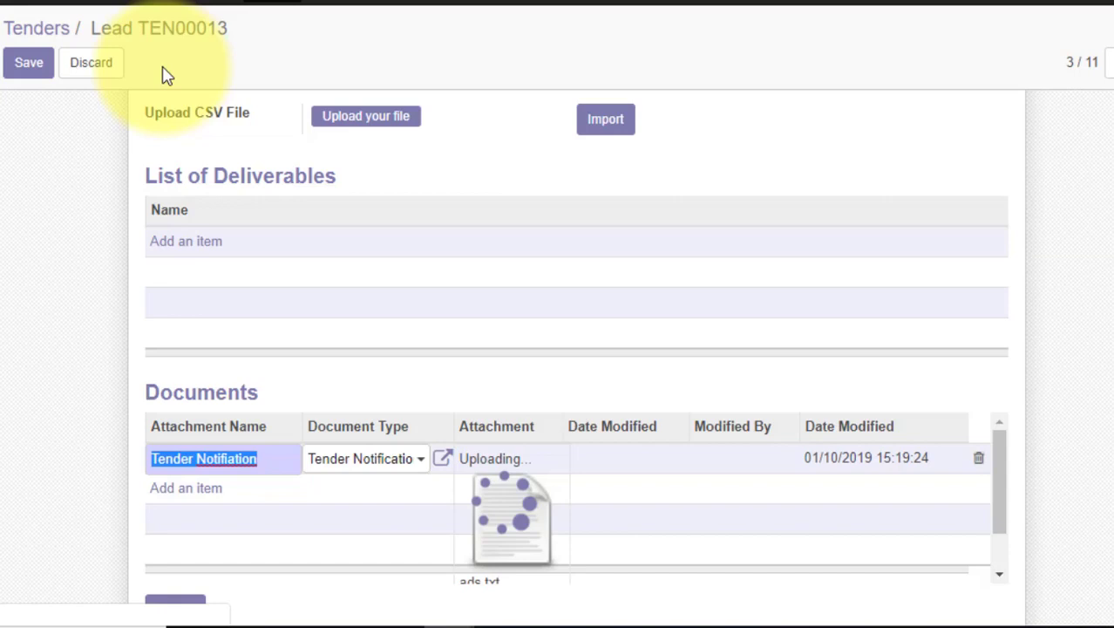
{"action": "left_click", "coordinate": [1109, 365]}
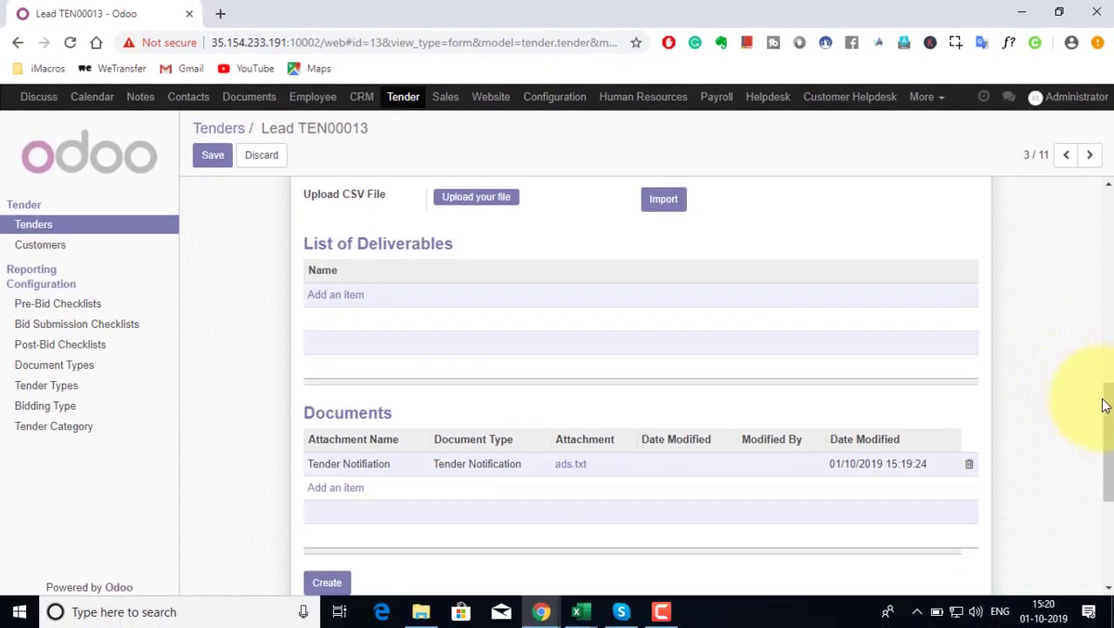
Check the Confidential Documents tab, then display the six pre-bid checklist items due 19/09/2019.
{"action": "left_click_drag", "start_coordinate": [1103, 397], "coordinate": [1106, 340]}
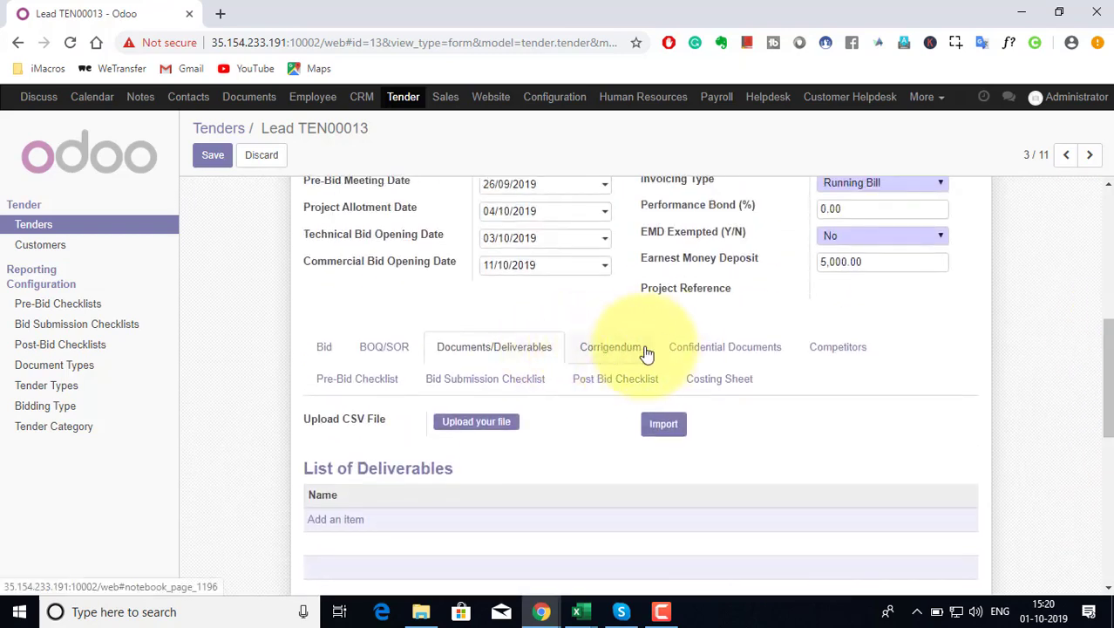
{"action": "left_click", "coordinate": [672, 353]}
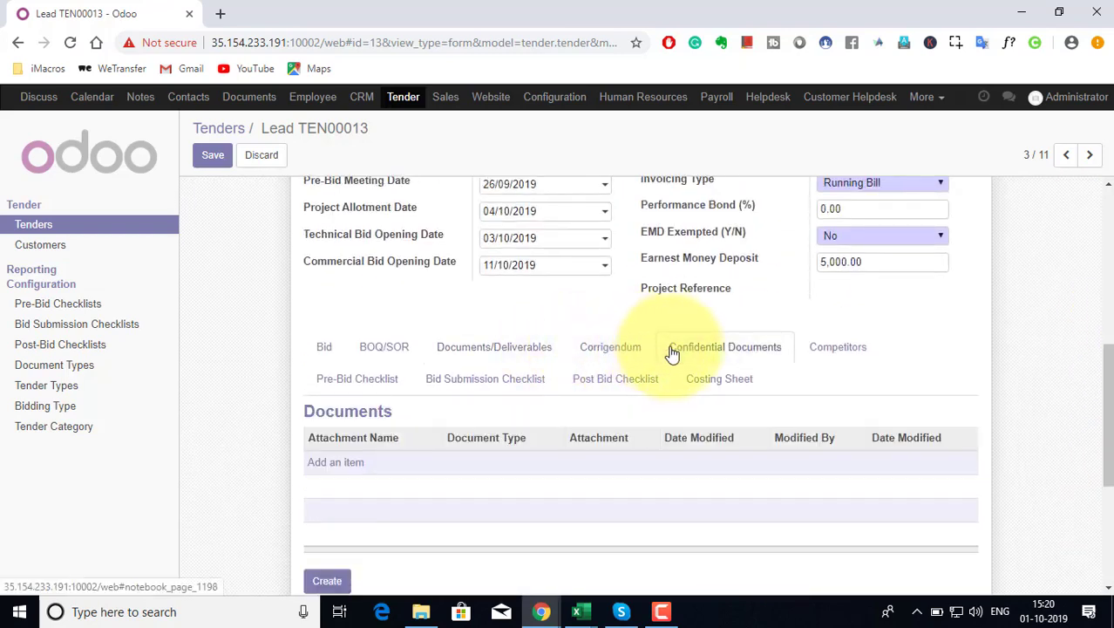
{"action": "left_click_drag", "start_coordinate": [1107, 361], "coordinate": [1109, 388]}
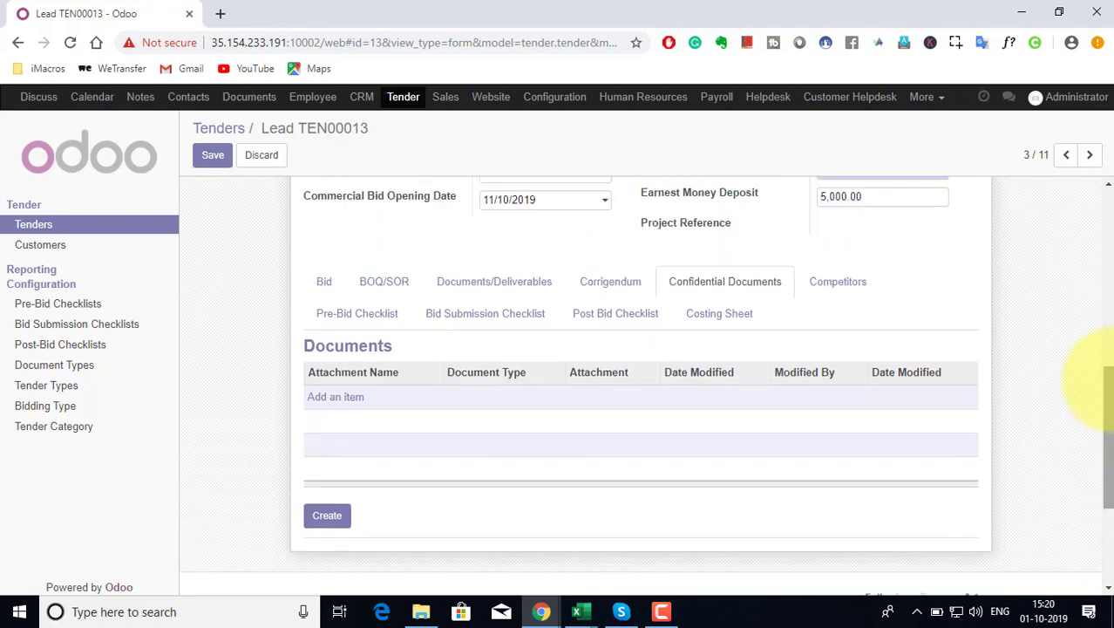
{"action": "left_click", "coordinate": [373, 323]}
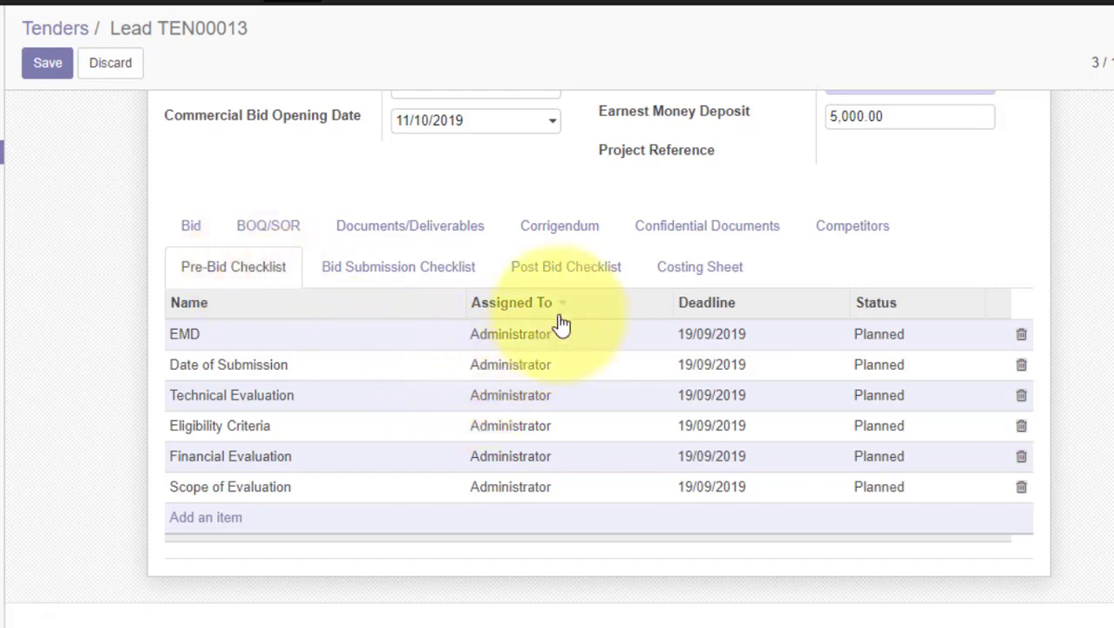
Assign the EMD and Date of Submission checklist items to two different team members.
{"action": "left_click", "coordinate": [562, 347]}
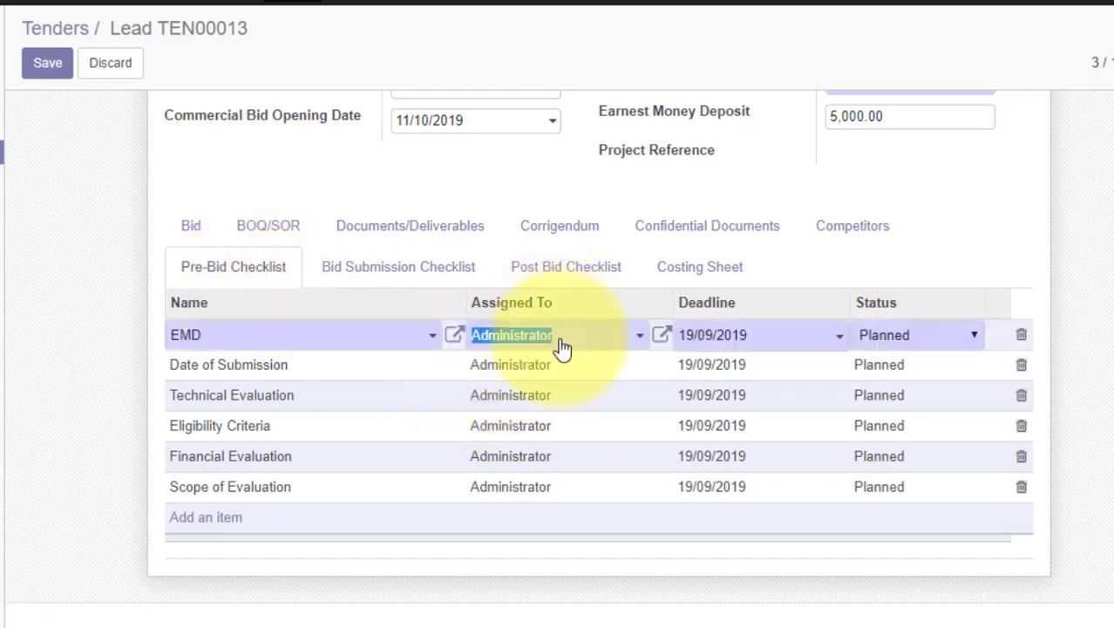
{"action": "left_click", "coordinate": [646, 342]}
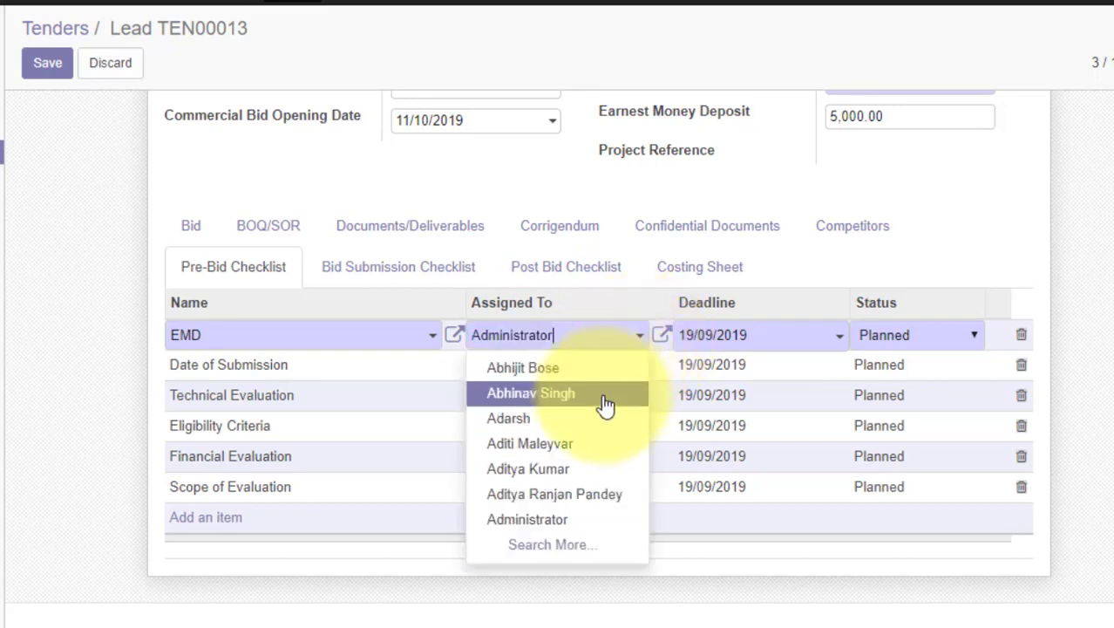
{"action": "left_click", "coordinate": [609, 405]}
{"action": "left_click", "coordinate": [622, 380]}
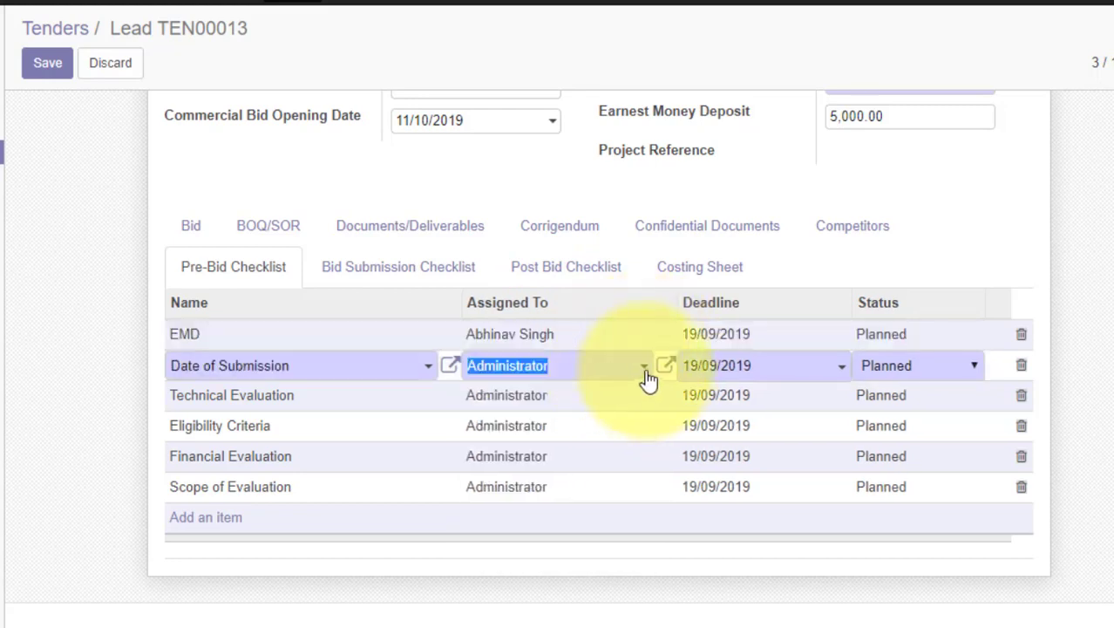
{"action": "left_click", "coordinate": [645, 367]}
{"action": "left_click", "coordinate": [600, 450]}
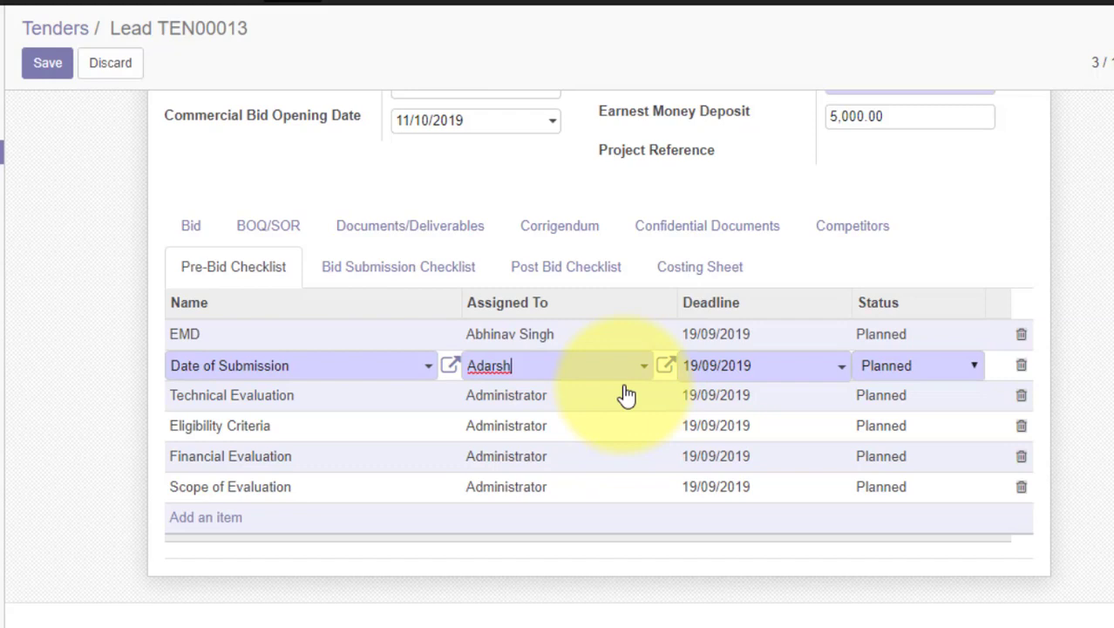
Assign the Technical Evaluation and Eligibility Criteria items to two other team members.
{"action": "left_click", "coordinate": [641, 414]}
{"action": "left_click", "coordinate": [643, 403]}
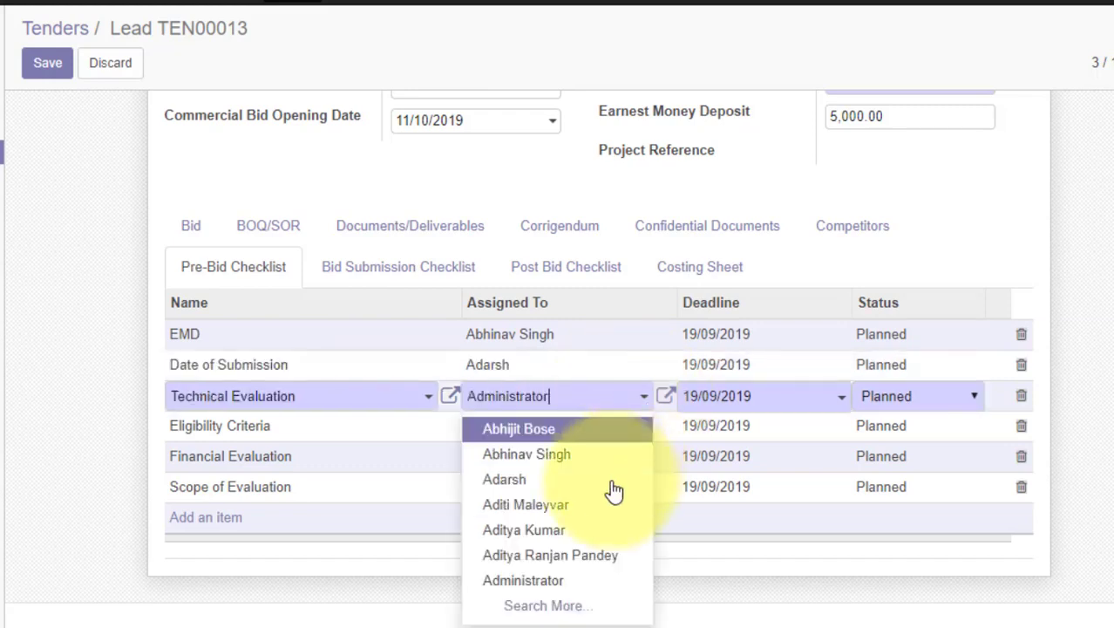
{"action": "left_click", "coordinate": [608, 504]}
{"action": "left_click", "coordinate": [613, 431]}
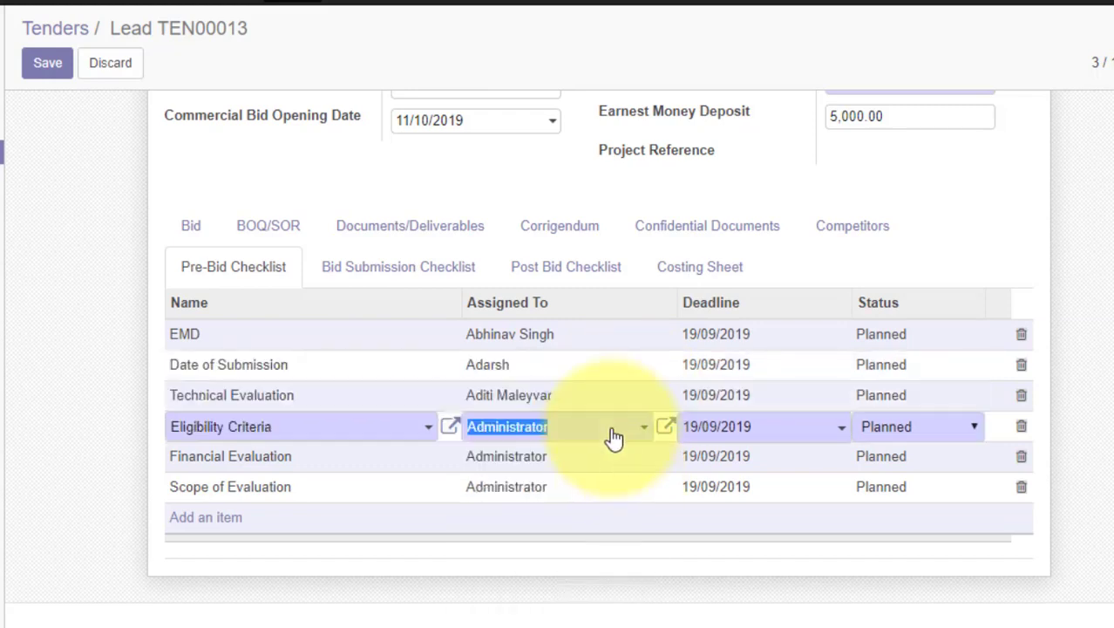
{"action": "left_click", "coordinate": [643, 432]}
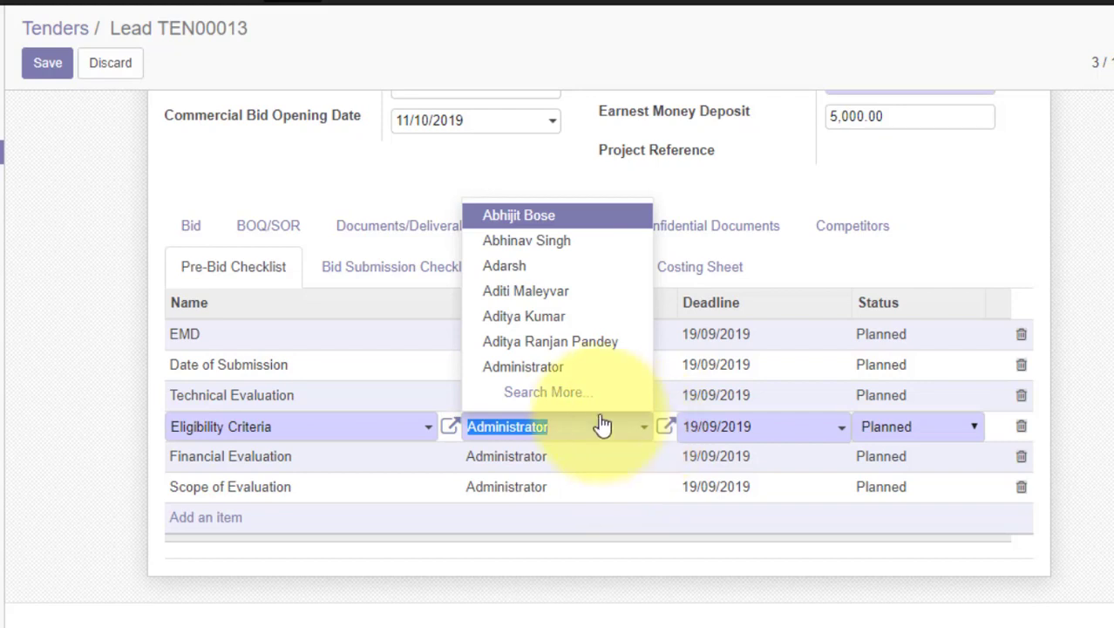
{"action": "left_click", "coordinate": [572, 351]}
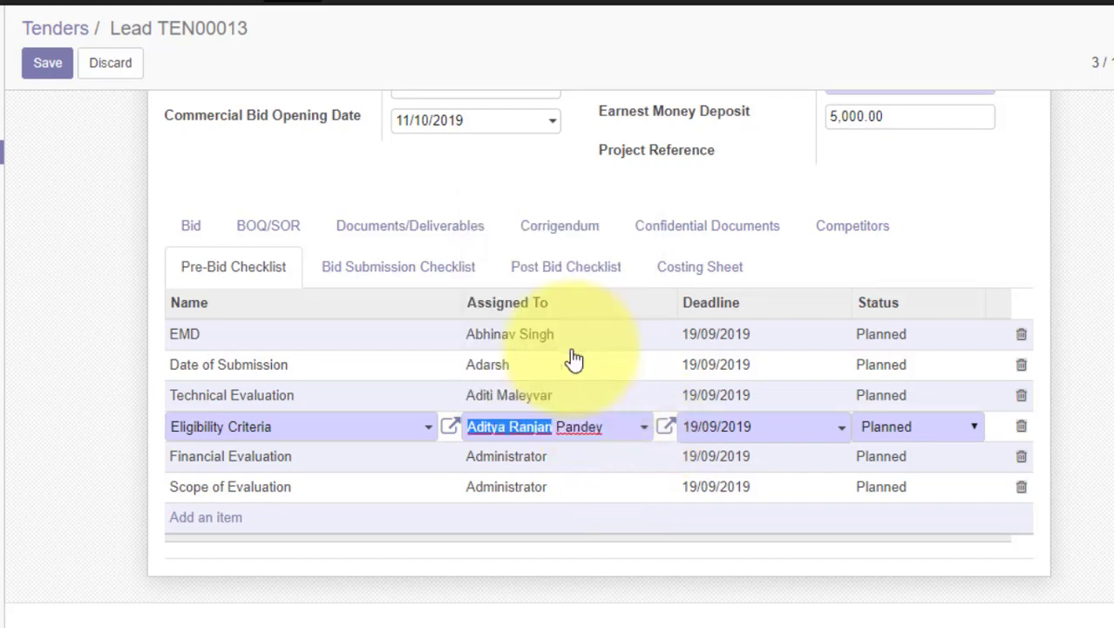
{"action": "left_click", "coordinate": [747, 338]}
Set deadlines: EMD 20/09/2019, Date of Submission 25/09/2019, Technical Evaluation 27/09/2019.
{"action": "left_click", "coordinate": [753, 350]}
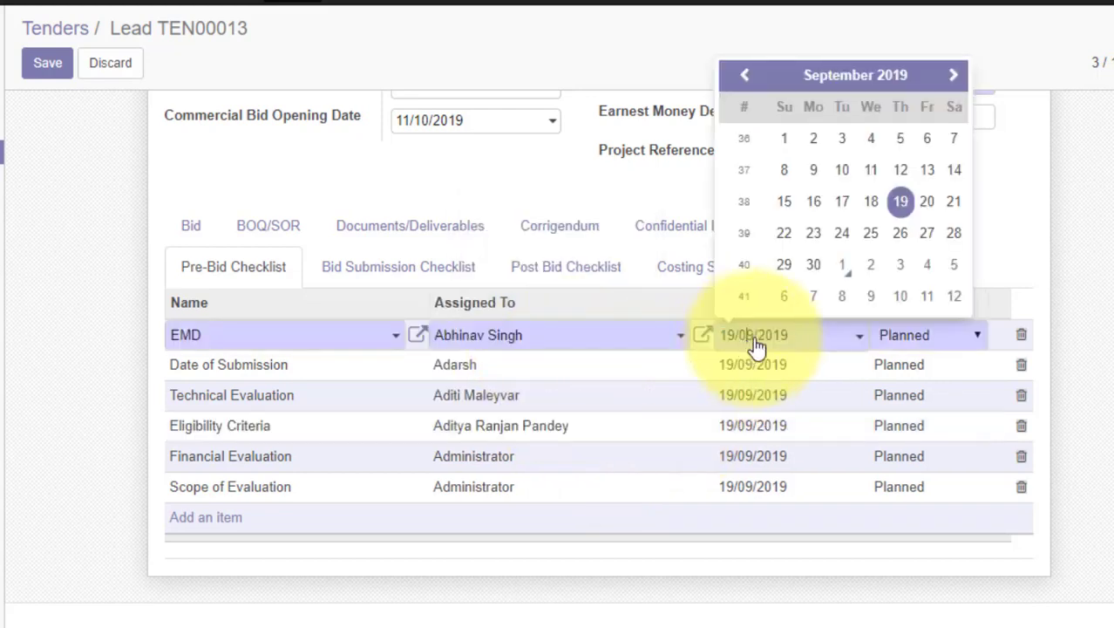
{"action": "left_click", "coordinate": [927, 203]}
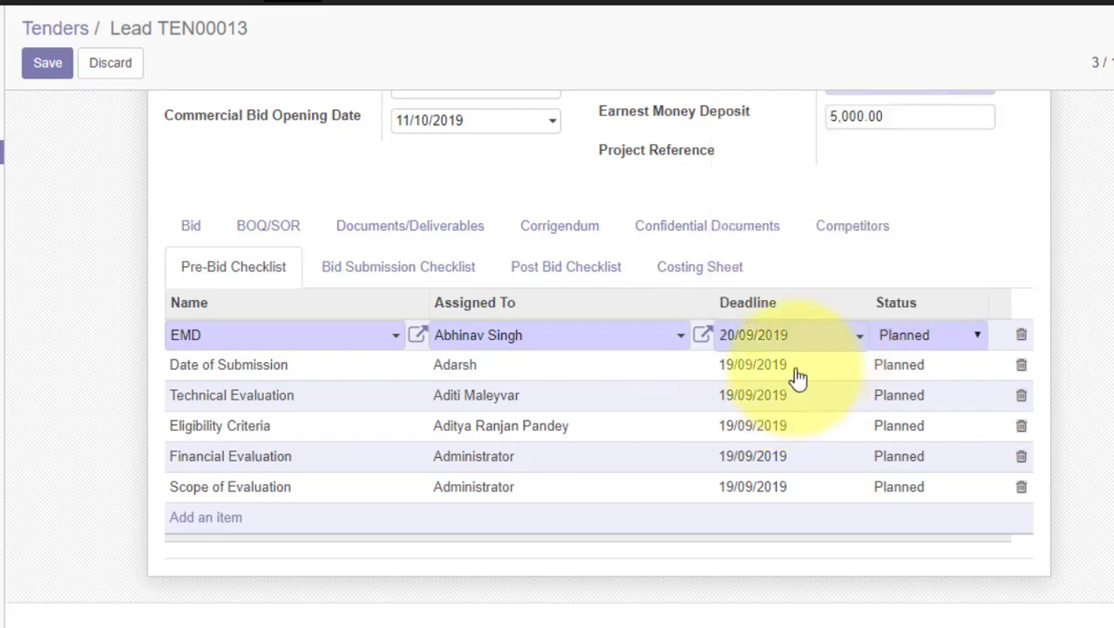
{"action": "left_click", "coordinate": [796, 367]}
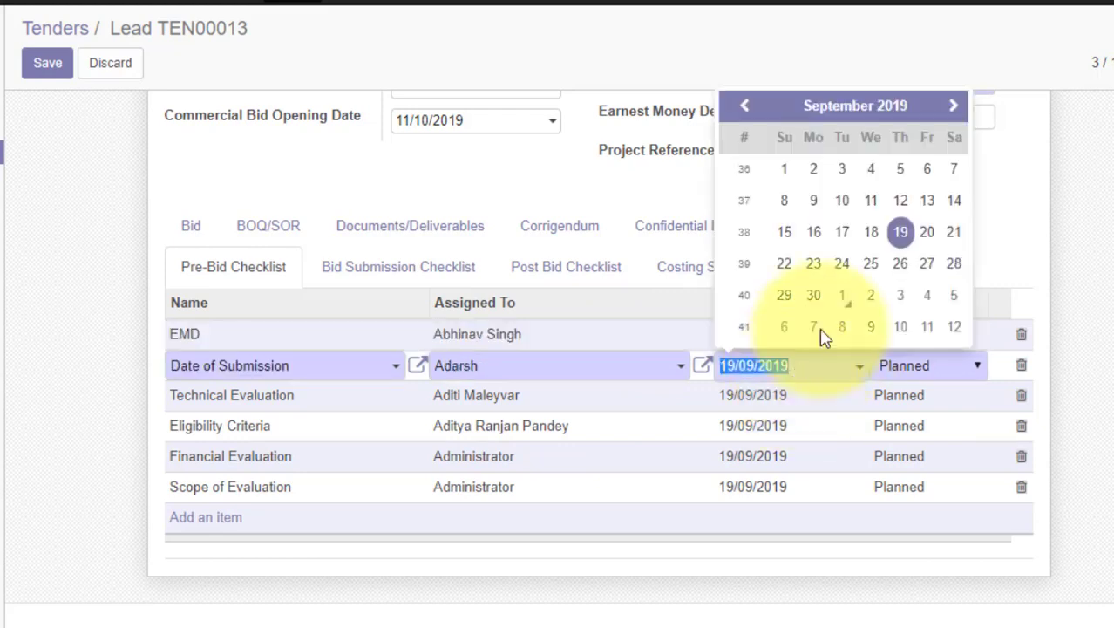
{"action": "left_click", "coordinate": [870, 263]}
{"action": "left_click", "coordinate": [785, 398]}
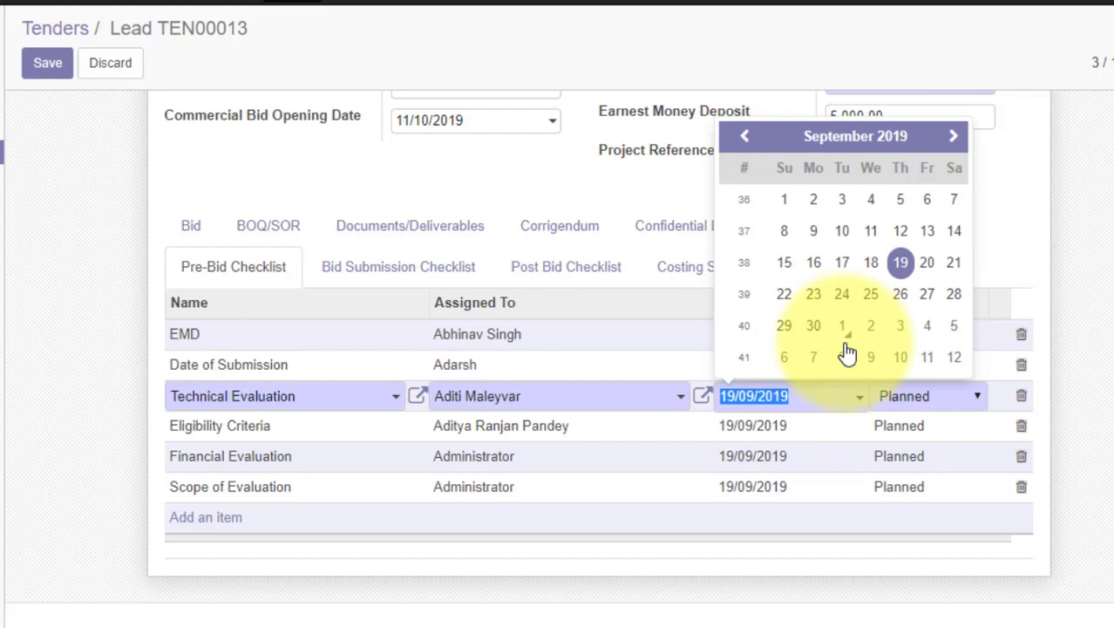
{"action": "left_click", "coordinate": [924, 296]}
{"action": "left_click", "coordinate": [1003, 246]}
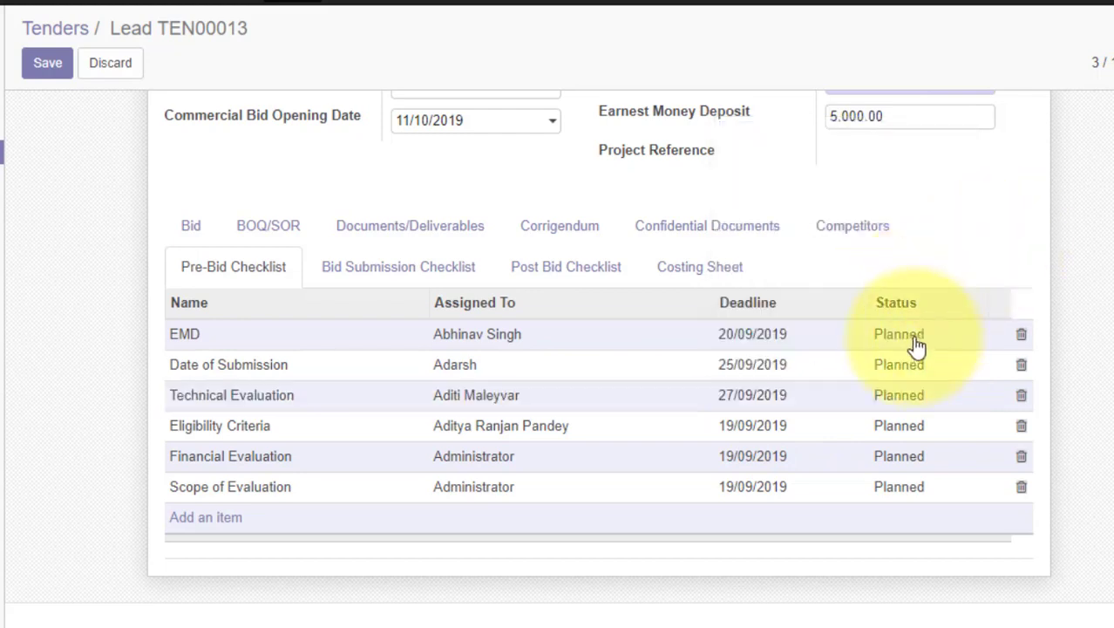
Change the EMD, Date of Submission and Technical Evaluation statuses to Assigned.
{"action": "left_click", "coordinate": [912, 333]}
{"action": "left_click", "coordinate": [912, 334]}
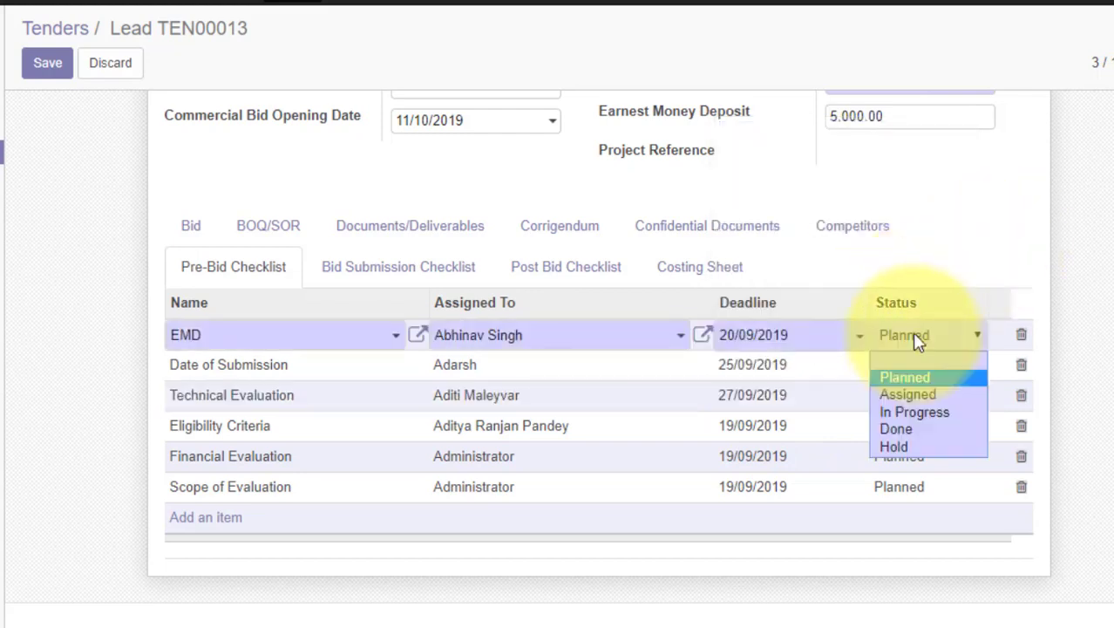
{"action": "left_click", "coordinate": [911, 394]}
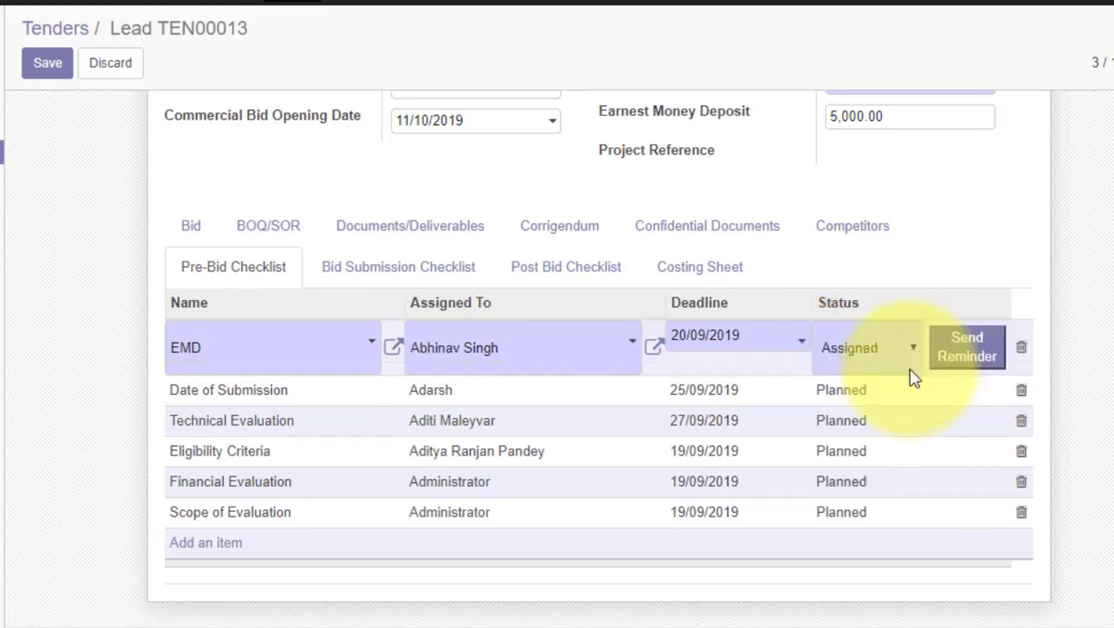
{"action": "left_click", "coordinate": [859, 400]}
{"action": "left_click", "coordinate": [804, 377]}
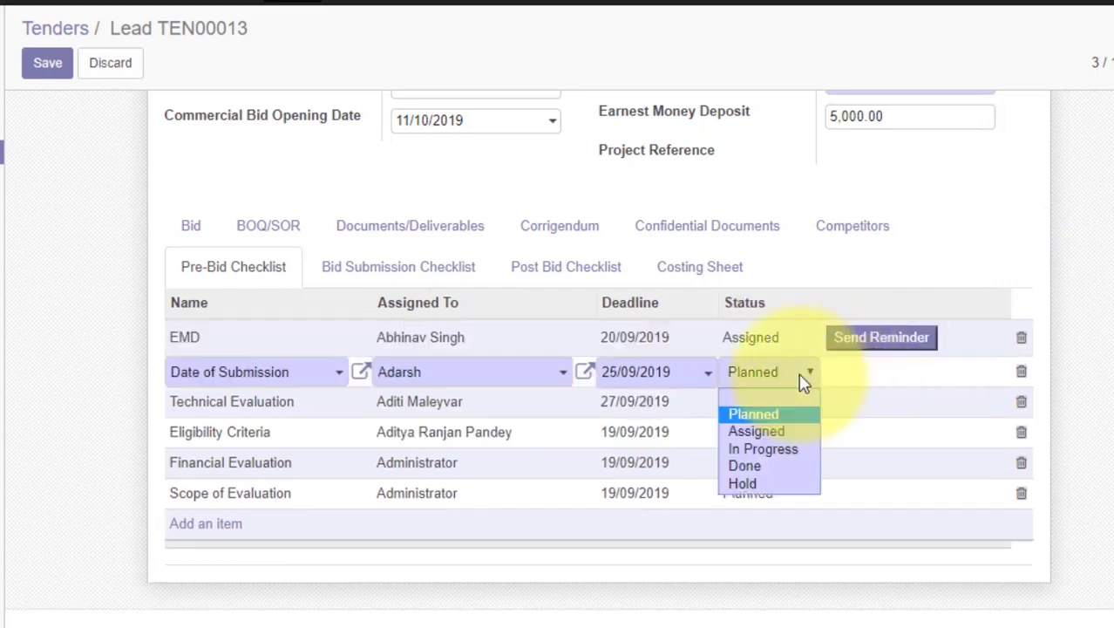
{"action": "left_click", "coordinate": [767, 430]}
{"action": "left_click", "coordinate": [774, 410]}
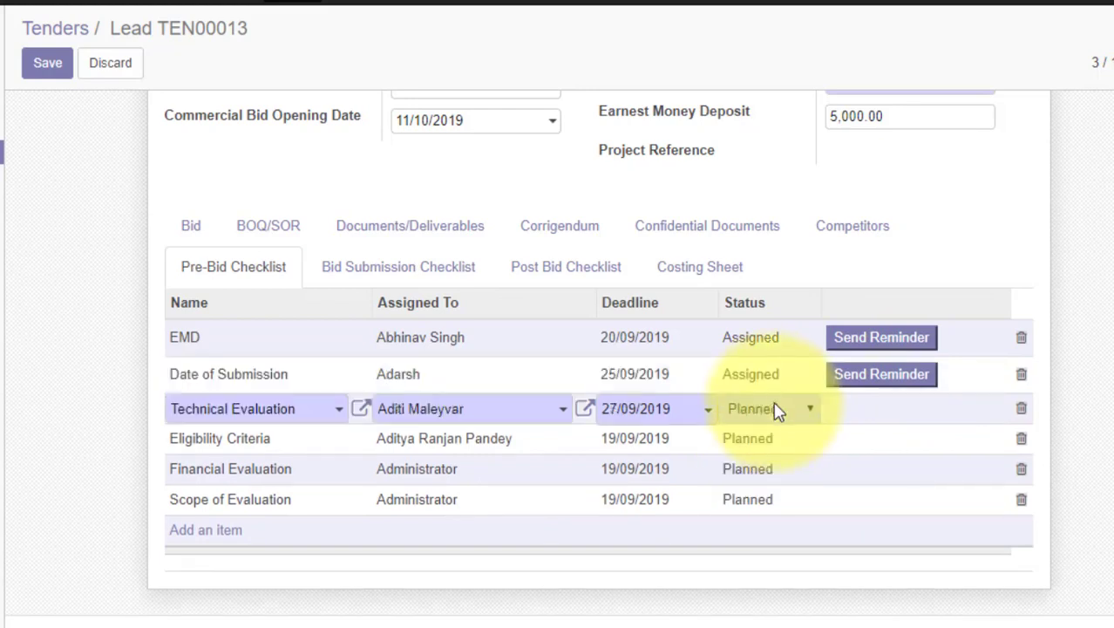
{"action": "left_click", "coordinate": [777, 413]}
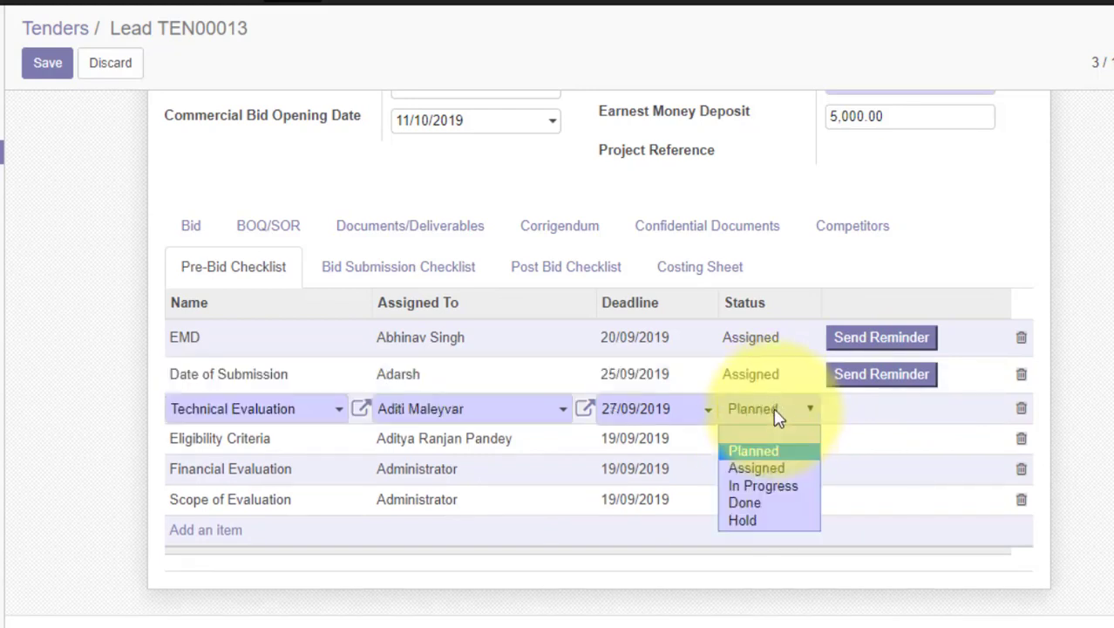
{"action": "left_click", "coordinate": [745, 467]}
{"action": "left_click", "coordinate": [1110, 322]}
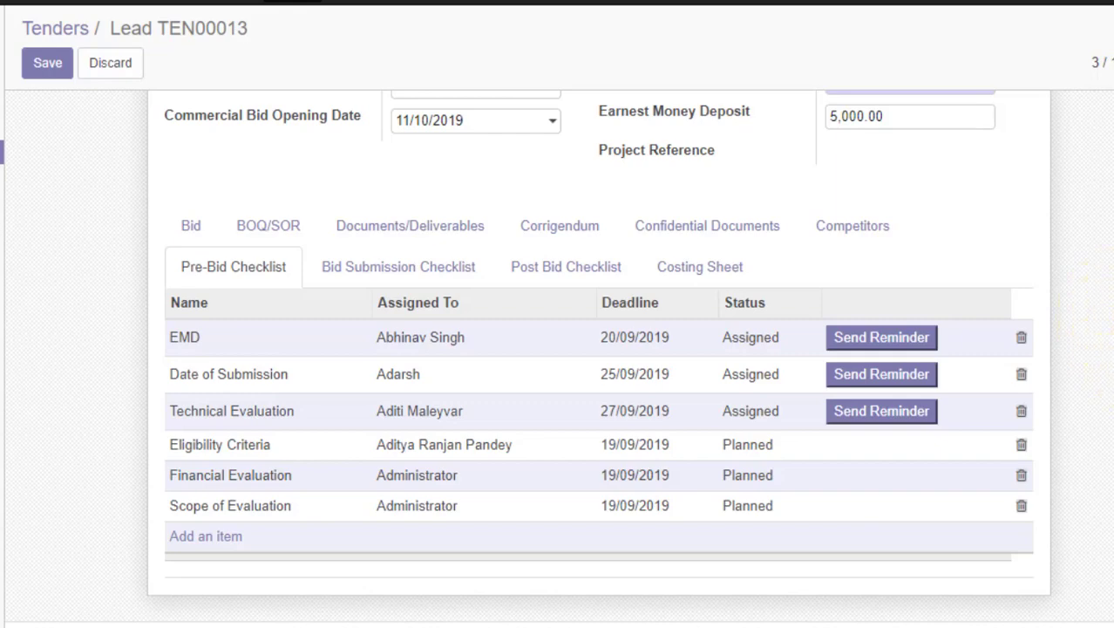
Return to the top of the TEN00013 form and put it into the Preliminary Stage.
{"action": "scroll", "coordinate": [1107, 349], "scroll_direction": "up", "scroll_amount": 1}
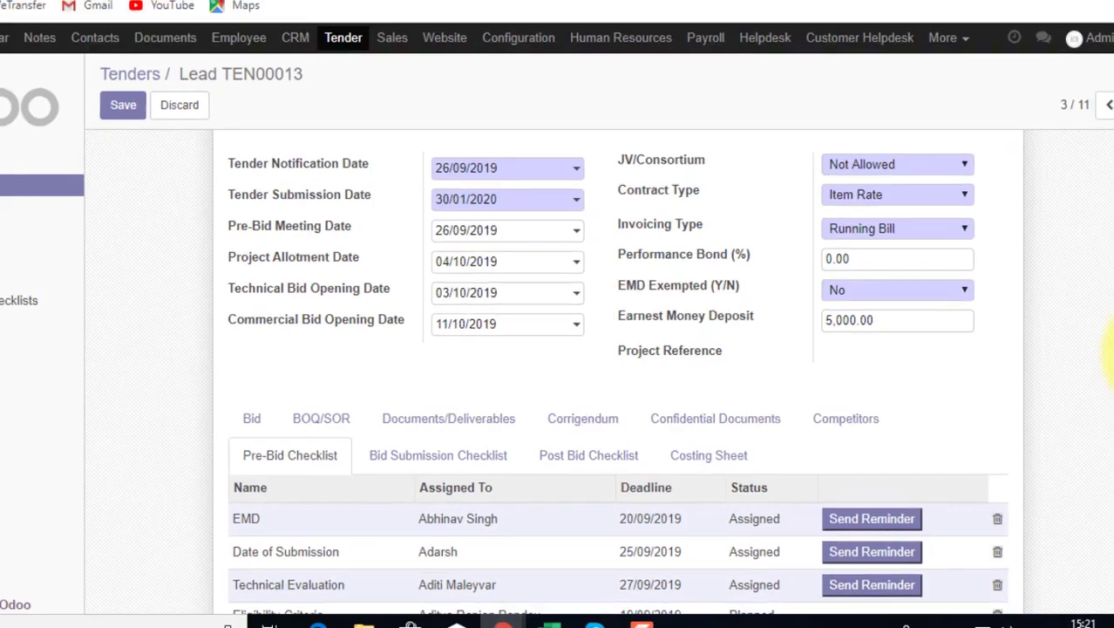
{"action": "left_click", "coordinate": [1113, 433]}
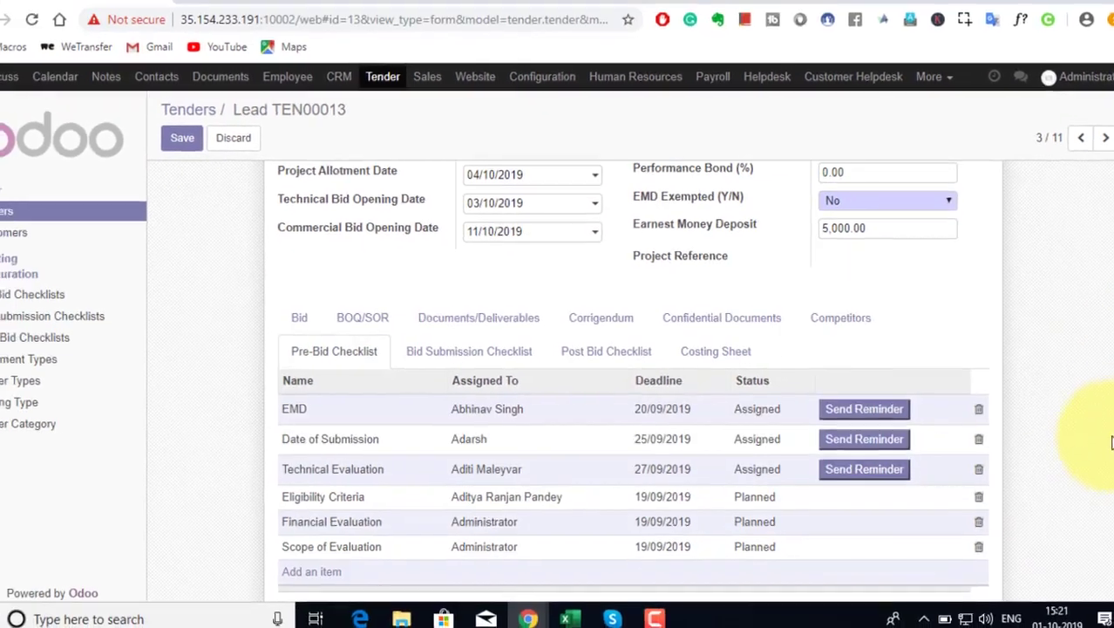
{"action": "left_click_drag", "start_coordinate": [1113, 426], "coordinate": [1113, 224]}
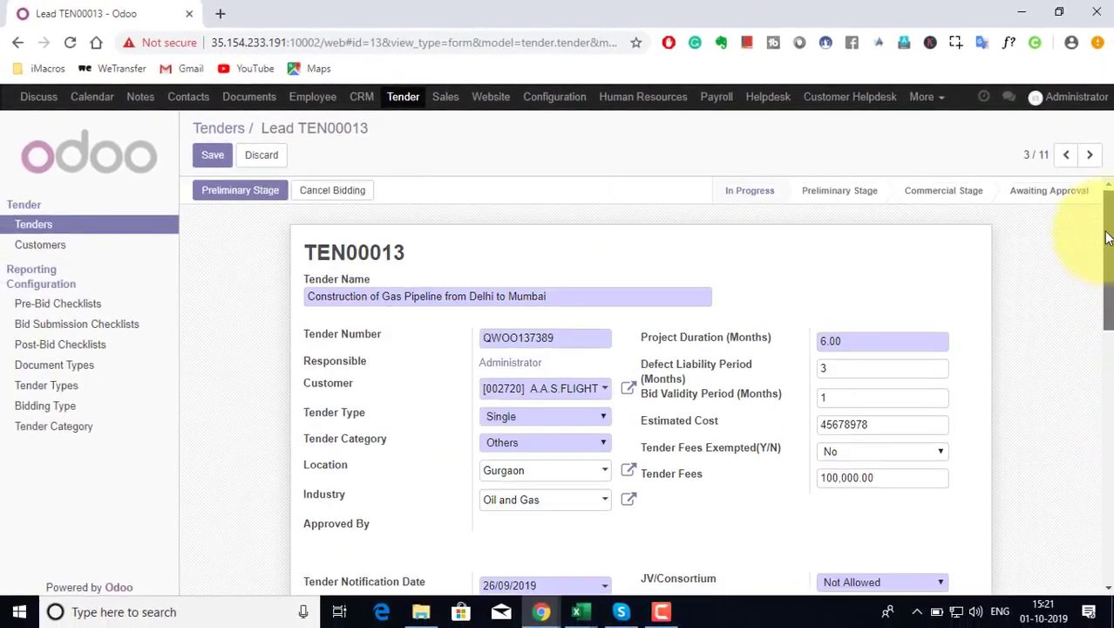
{"action": "left_click", "coordinate": [212, 193]}
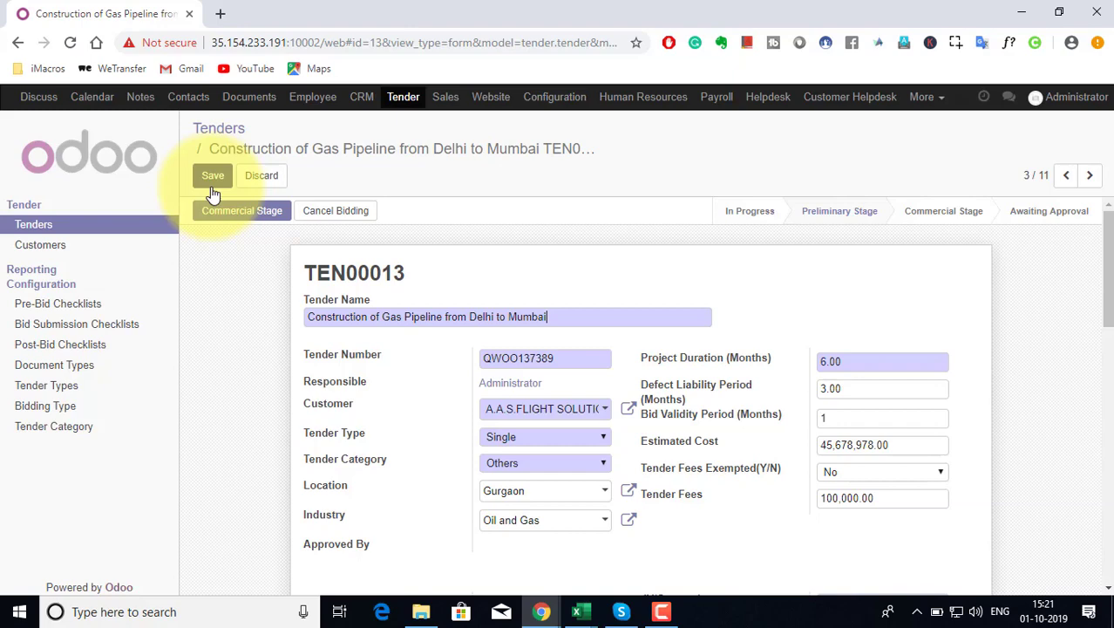
Advance TEN00013 from the Preliminary Stage to the Commercial Stage.
{"action": "left_click_drag", "start_coordinate": [1104, 296], "coordinate": [1097, 177]}
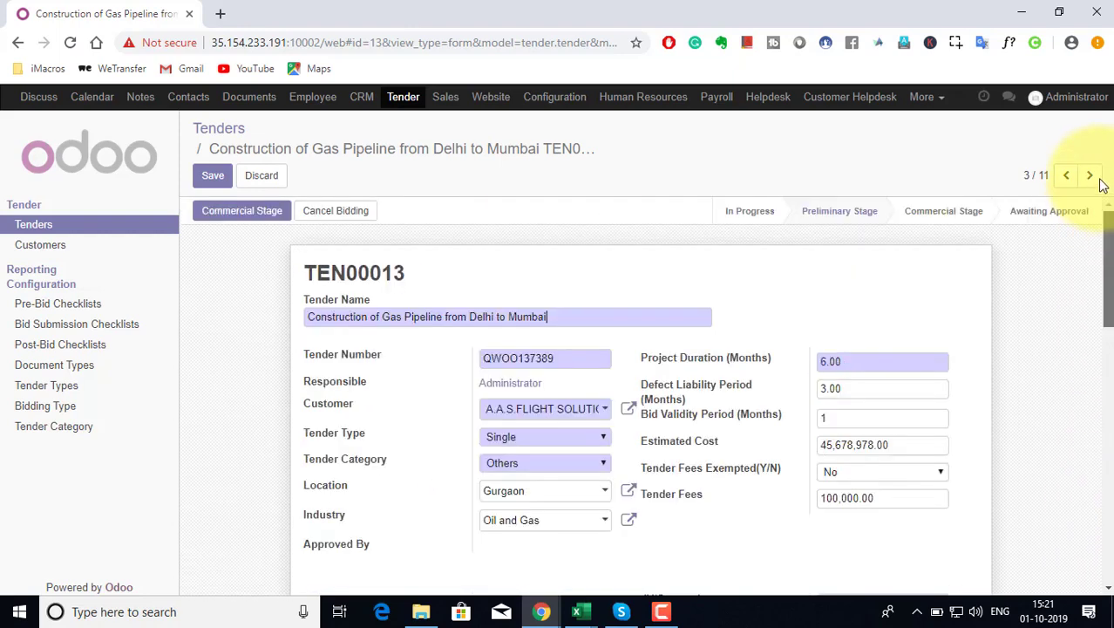
{"action": "left_click", "coordinate": [253, 220]}
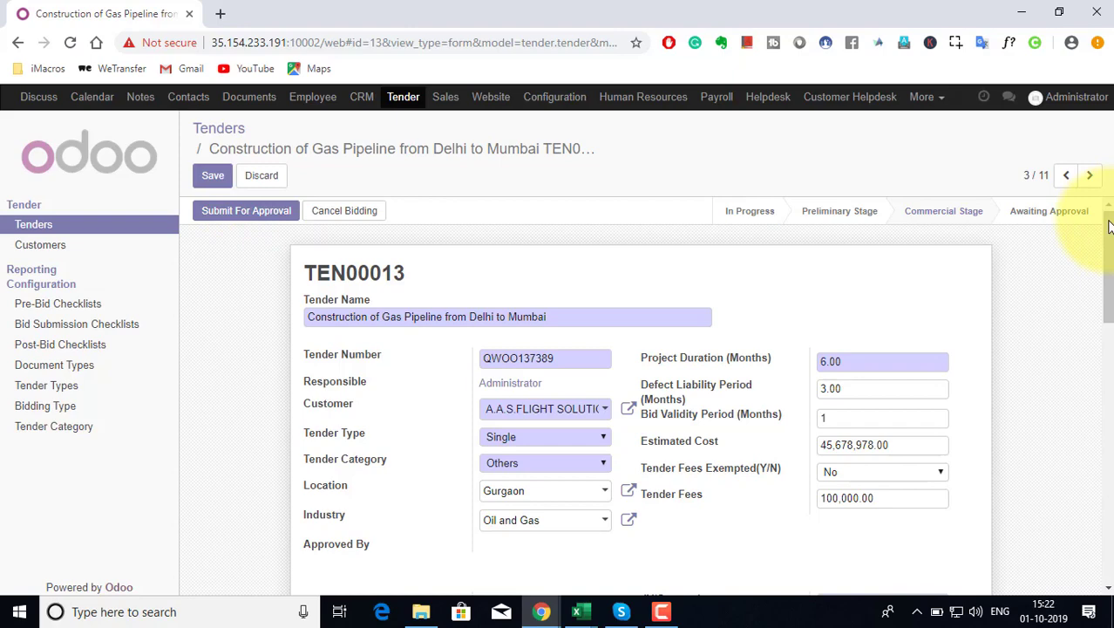
Review TEN00013's Costing Sheet, then submit the tender for approval.
{"action": "left_click_drag", "start_coordinate": [1108, 237], "coordinate": [1108, 396]}
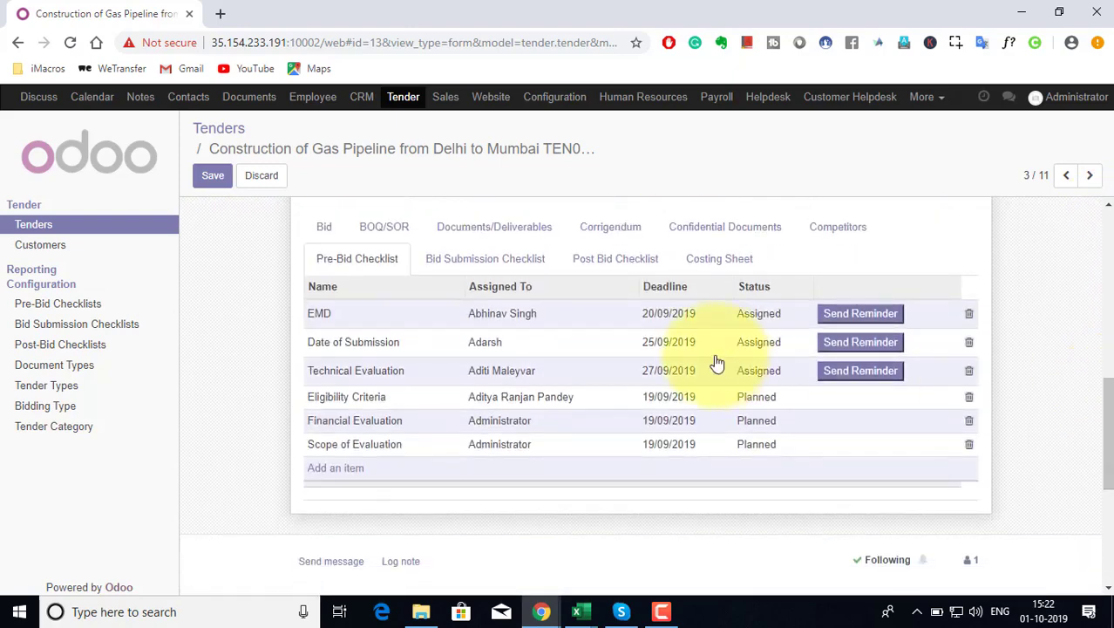
{"action": "left_click", "coordinate": [717, 259]}
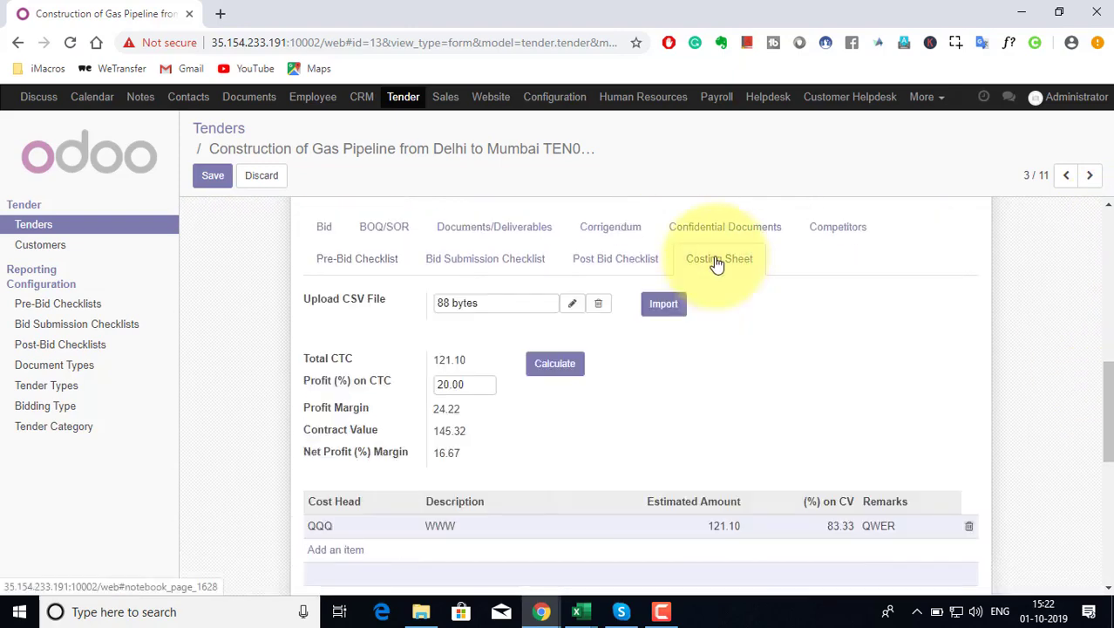
{"action": "left_click_drag", "start_coordinate": [1103, 397], "coordinate": [1102, 427]}
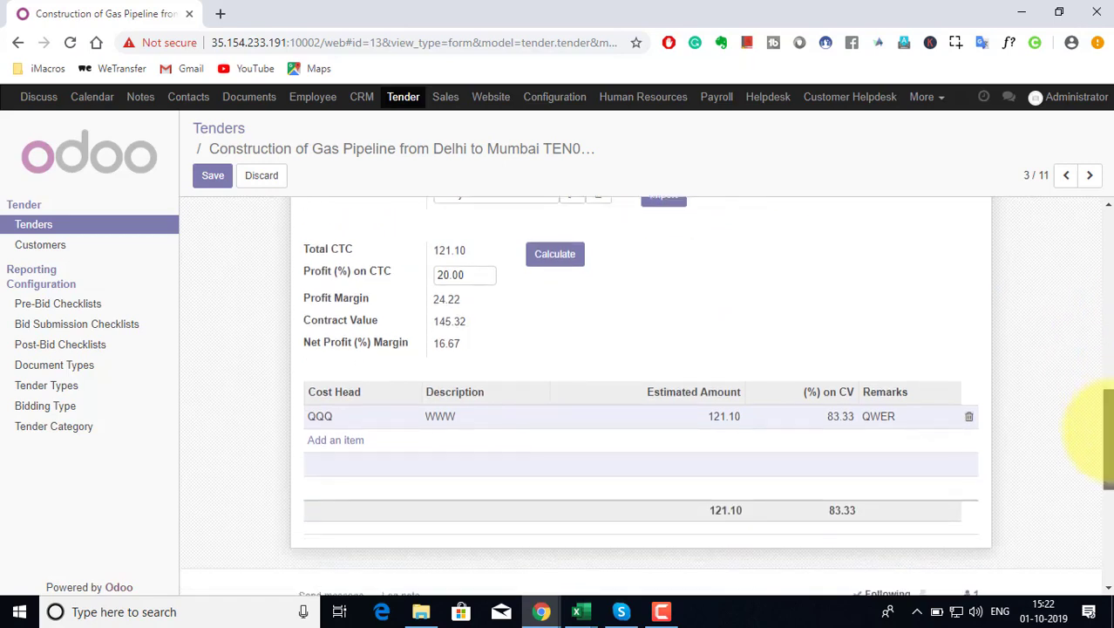
{"action": "left_click_drag", "start_coordinate": [1103, 427], "coordinate": [1100, 200]}
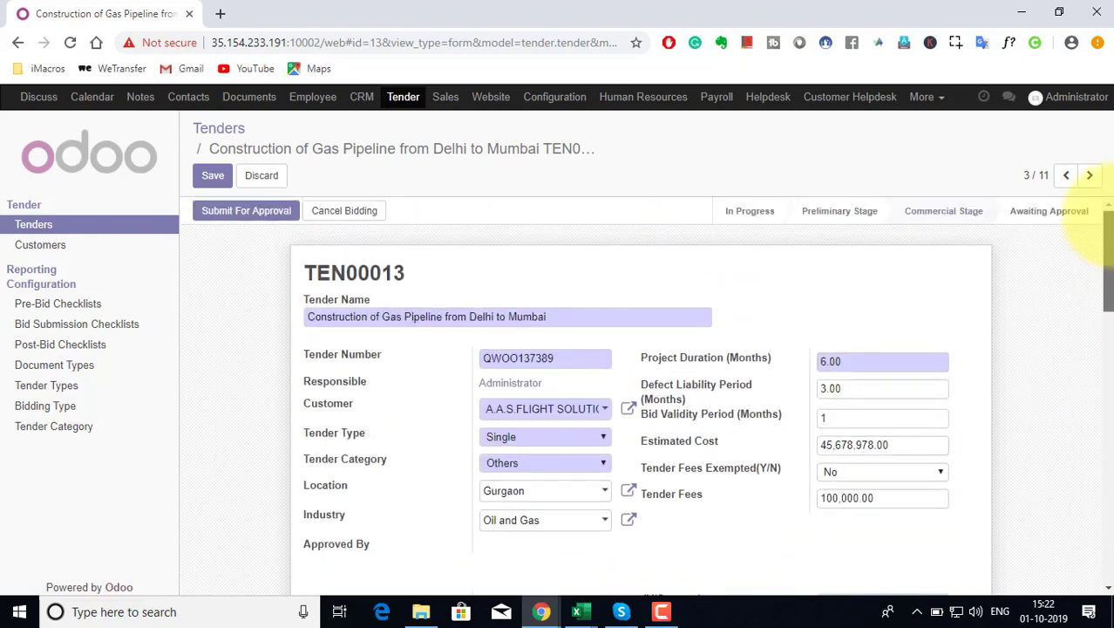
{"action": "left_click", "coordinate": [222, 222]}
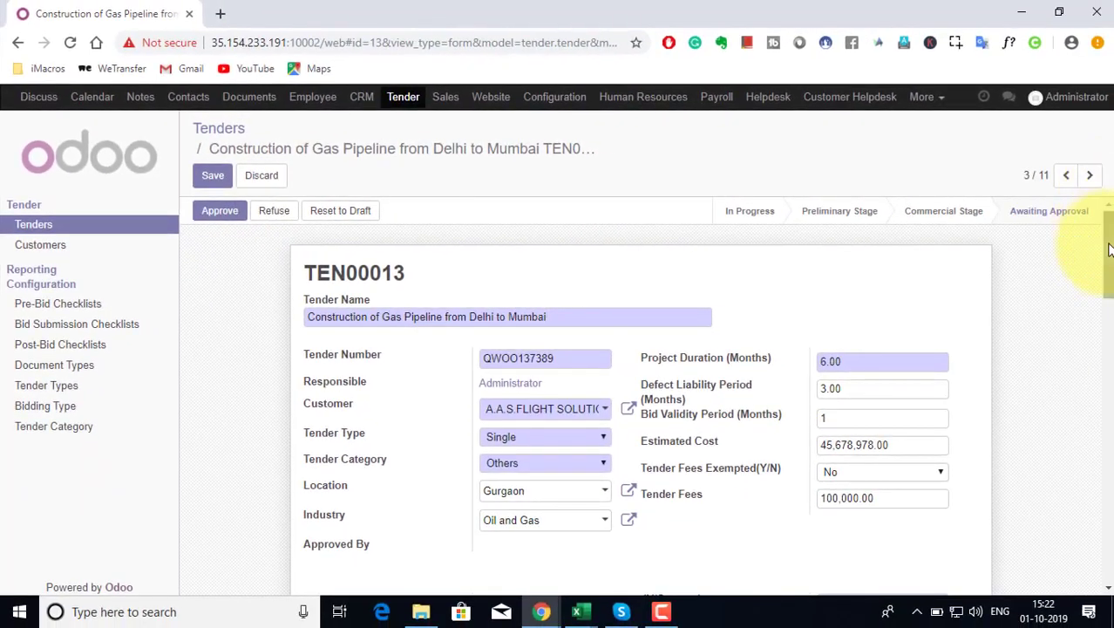
Look over the Pre-Bid and Bid Submission checklists, then approve TEN00013.
{"action": "scroll", "coordinate": [1100, 262], "scroll_direction": "down", "scroll_amount": 3}
{"action": "scroll", "coordinate": [1090, 353], "scroll_direction": "down", "scroll_amount": 4}
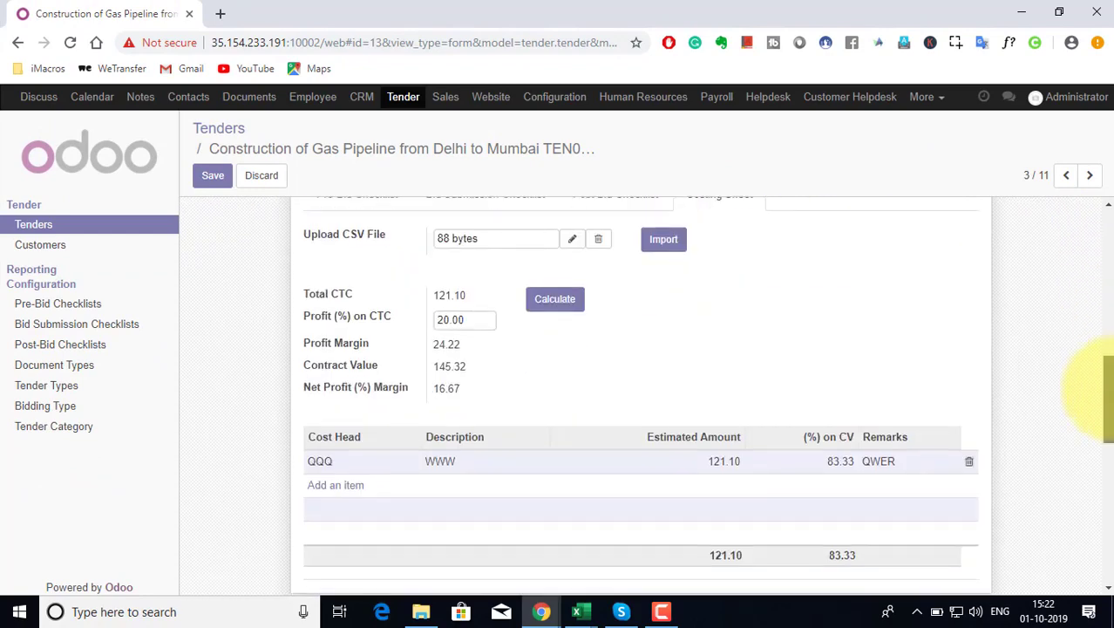
{"action": "scroll", "coordinate": [1101, 366], "scroll_direction": "up", "scroll_amount": 3}
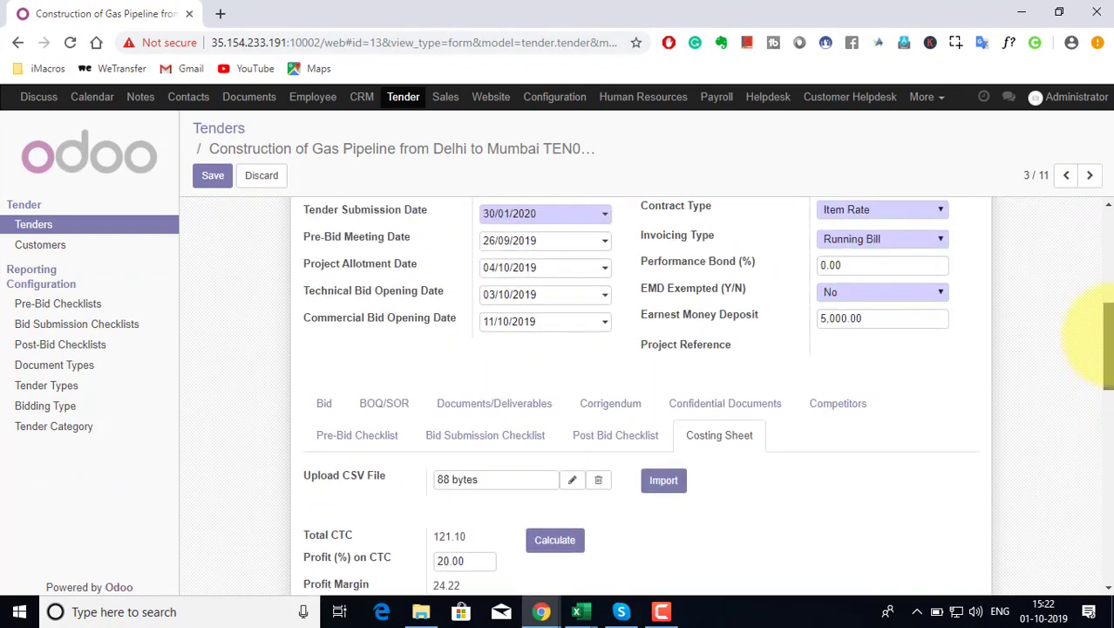
{"action": "scroll", "coordinate": [1100, 366], "scroll_direction": "down", "scroll_amount": 2}
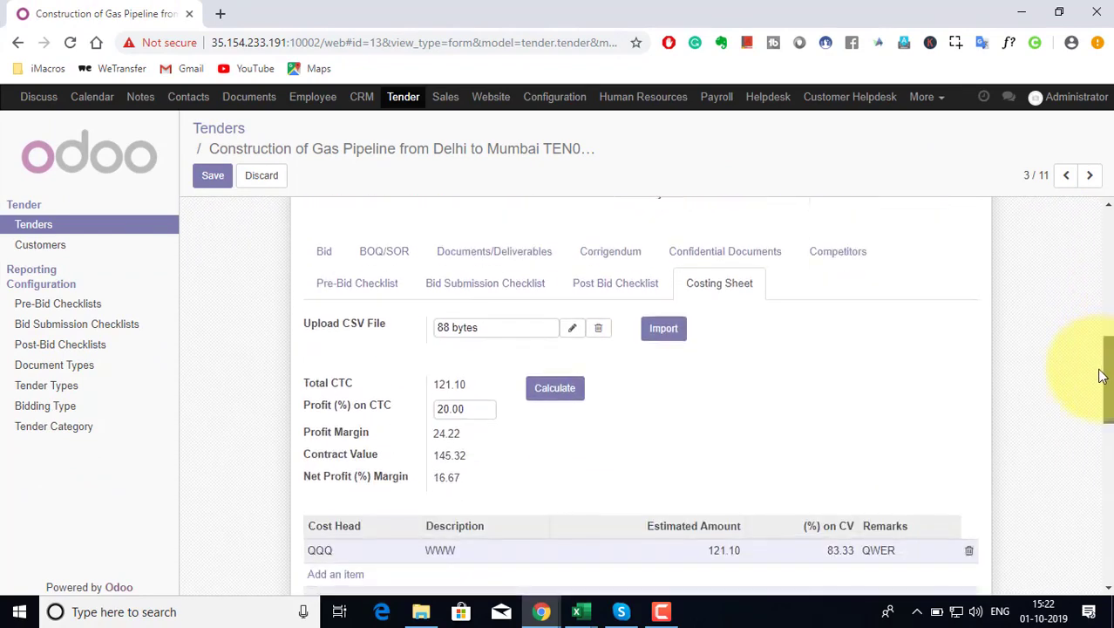
{"action": "left_click", "coordinate": [372, 288]}
{"action": "left_click", "coordinate": [456, 292]}
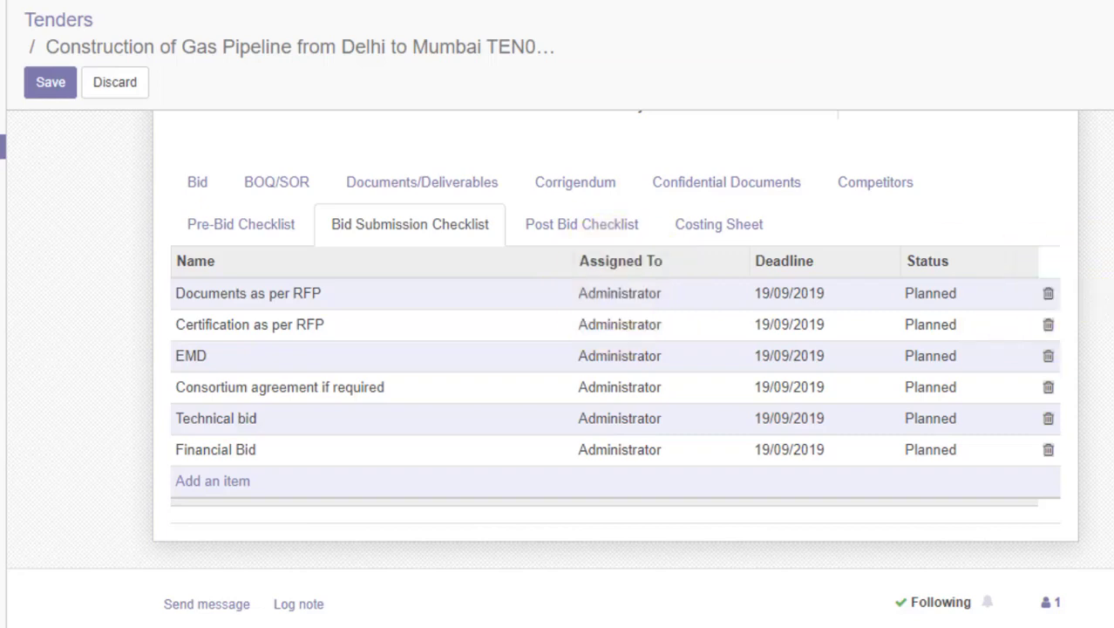
{"action": "scroll", "coordinate": [177, 209], "scroll_direction": "up", "scroll_amount": 10}
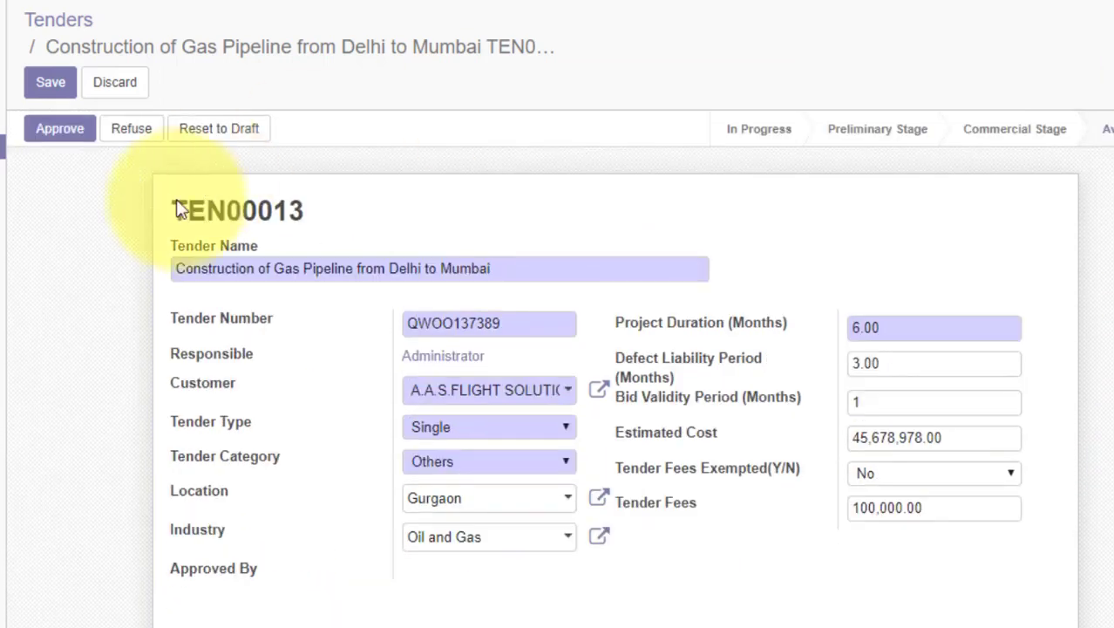
{"action": "left_click", "coordinate": [41, 131]}
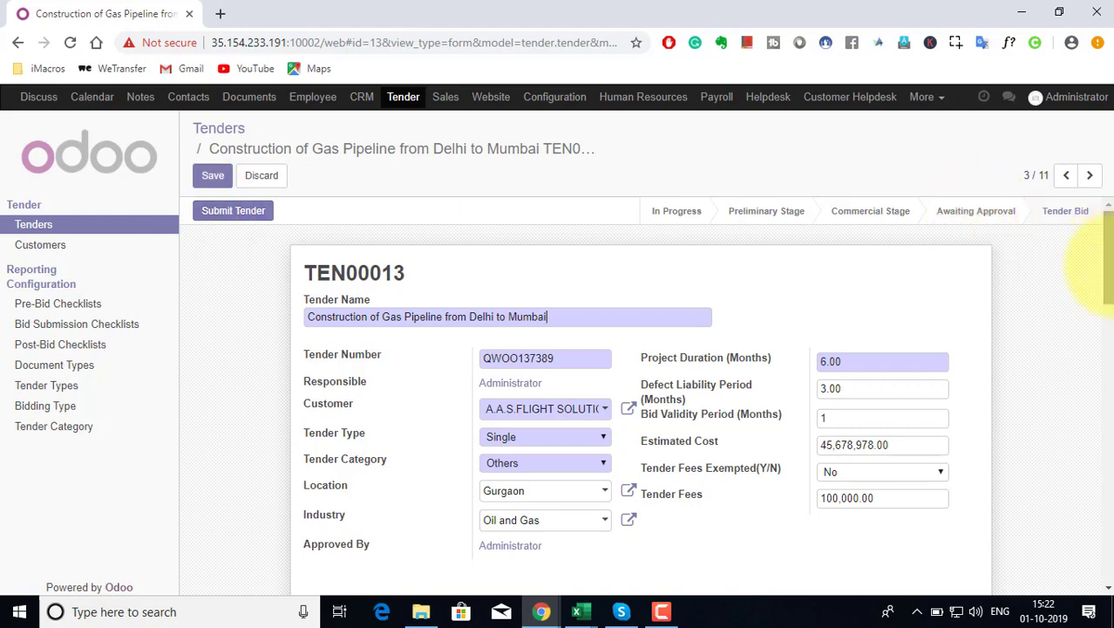
Move TEN00013 to the Tender Submitted stage and save the record.
{"action": "mouse_move", "coordinate": [1105, 261]}
{"action": "left_mouse_down"}
{"action": "mouse_move", "coordinate": [1108, 471]}
{"action": "mouse_move", "coordinate": [1099, 244]}
{"action": "left_mouse_up"}
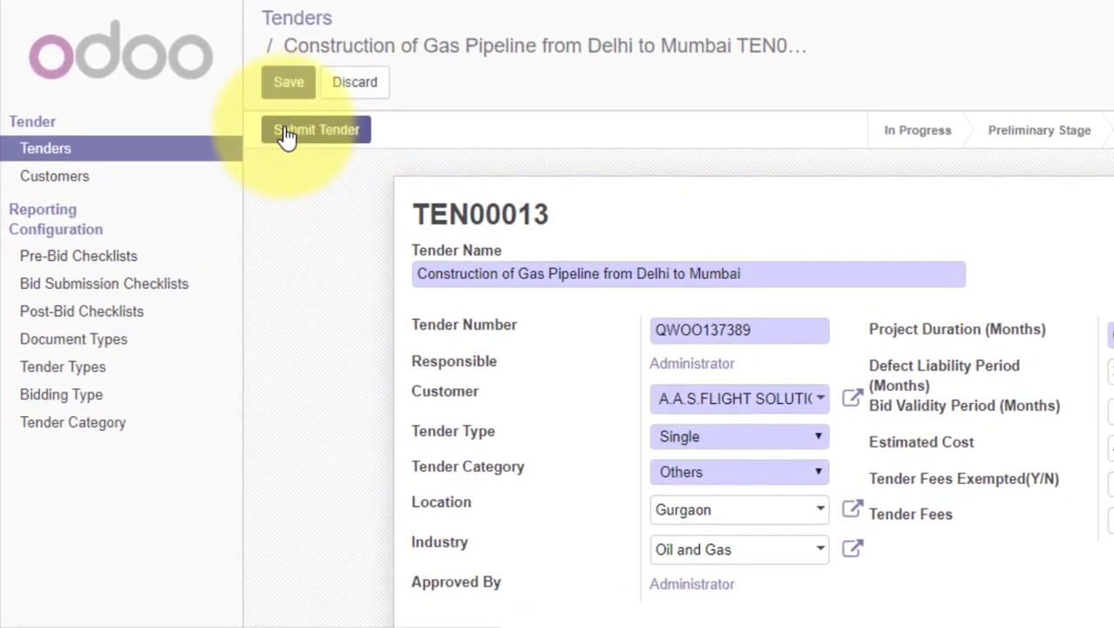
{"action": "left_click", "coordinate": [288, 135]}
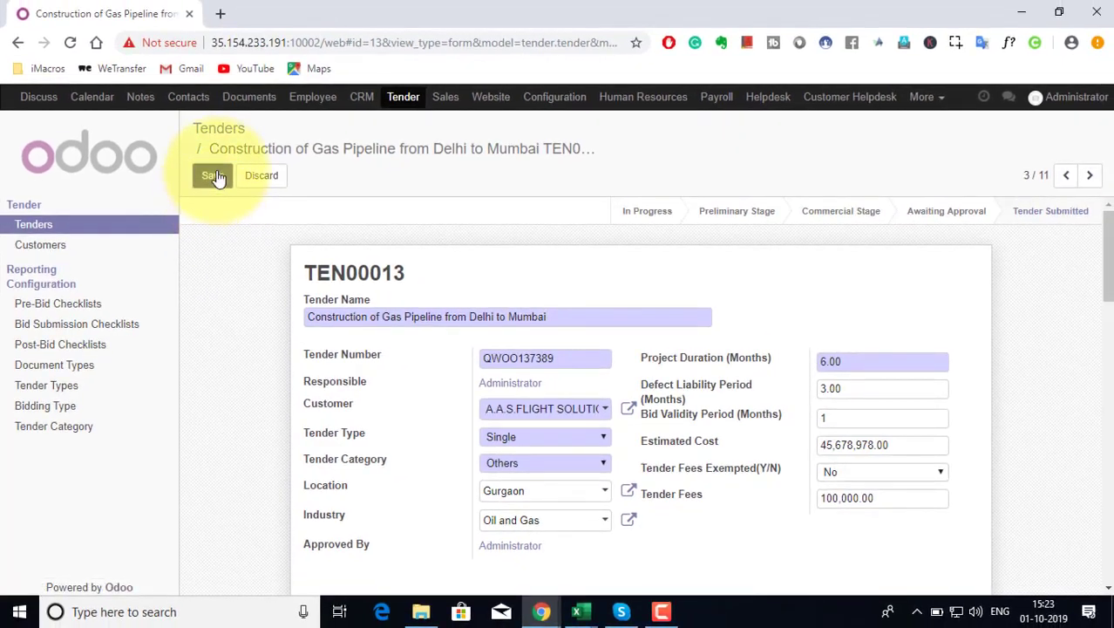
{"action": "left_click", "coordinate": [215, 177]}
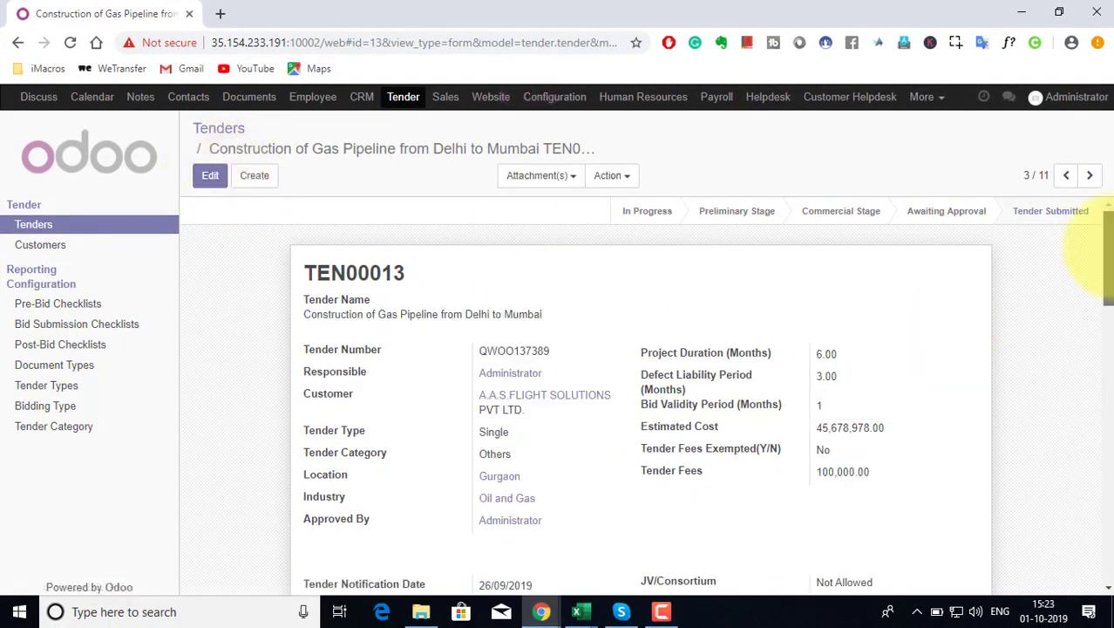
Return to the Tenders list through the breadcrumb.
{"action": "left_click_drag", "start_coordinate": [1107, 253], "coordinate": [1109, 188]}
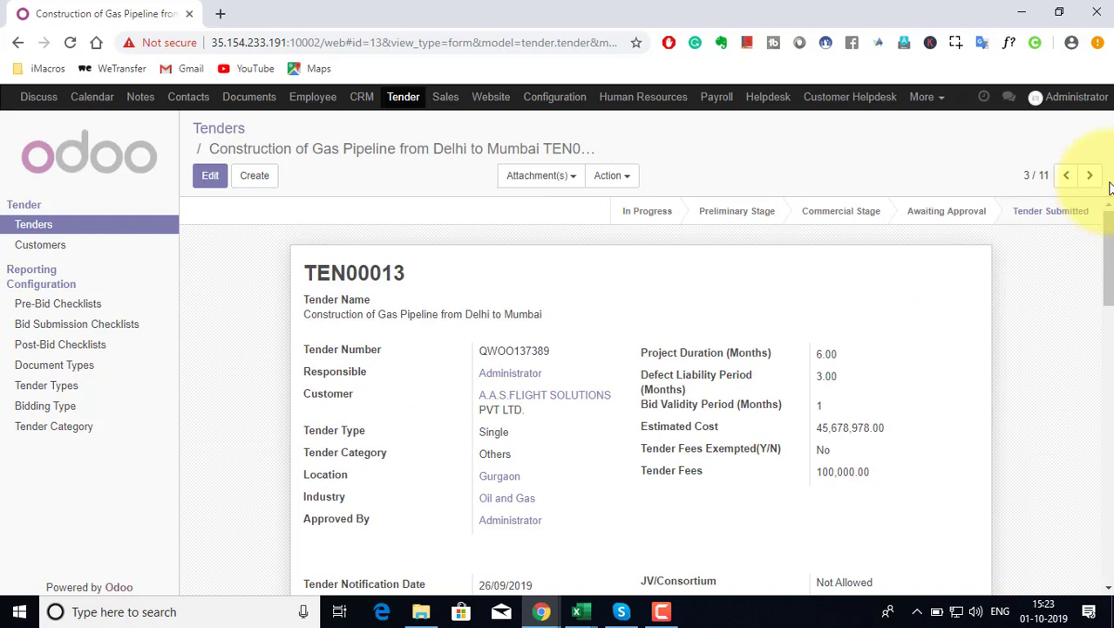
{"action": "left_click", "coordinate": [227, 133]}
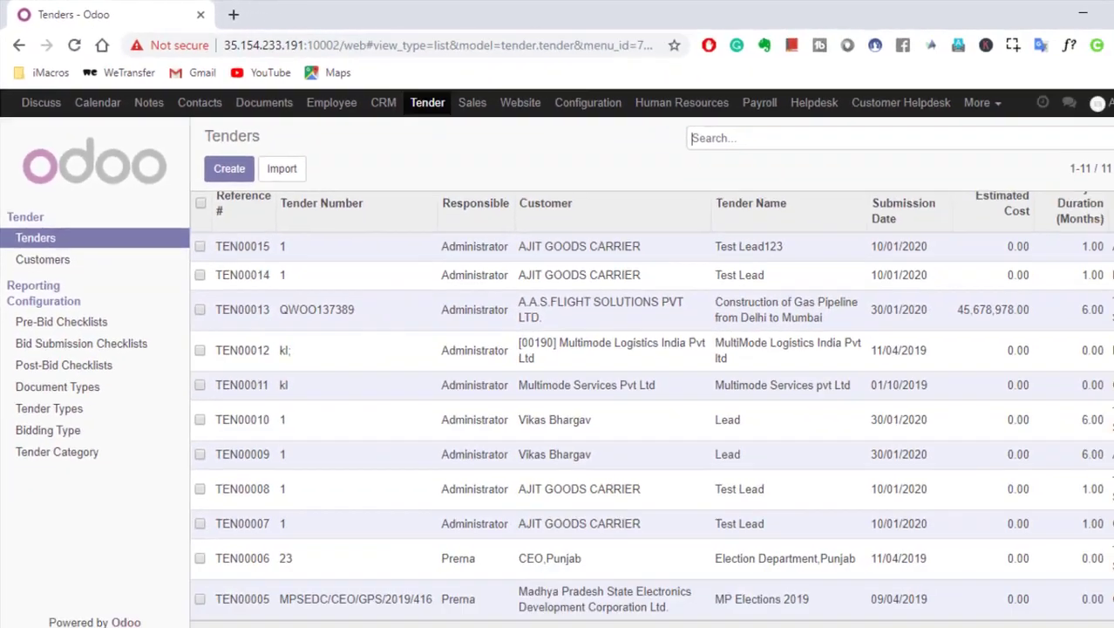
Open tender TEN00015, Test Lead123, from the tenders list.
{"action": "scroll", "coordinate": [1090, 228], "scroll_direction": "up", "scroll_amount": 1}
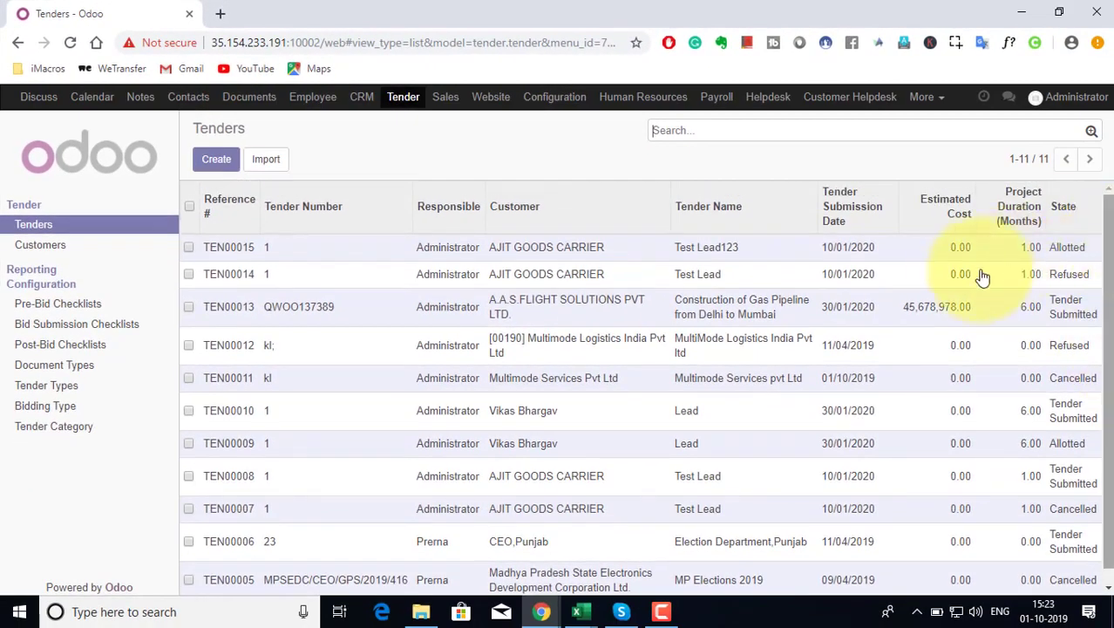
{"action": "left_click", "coordinate": [956, 249]}
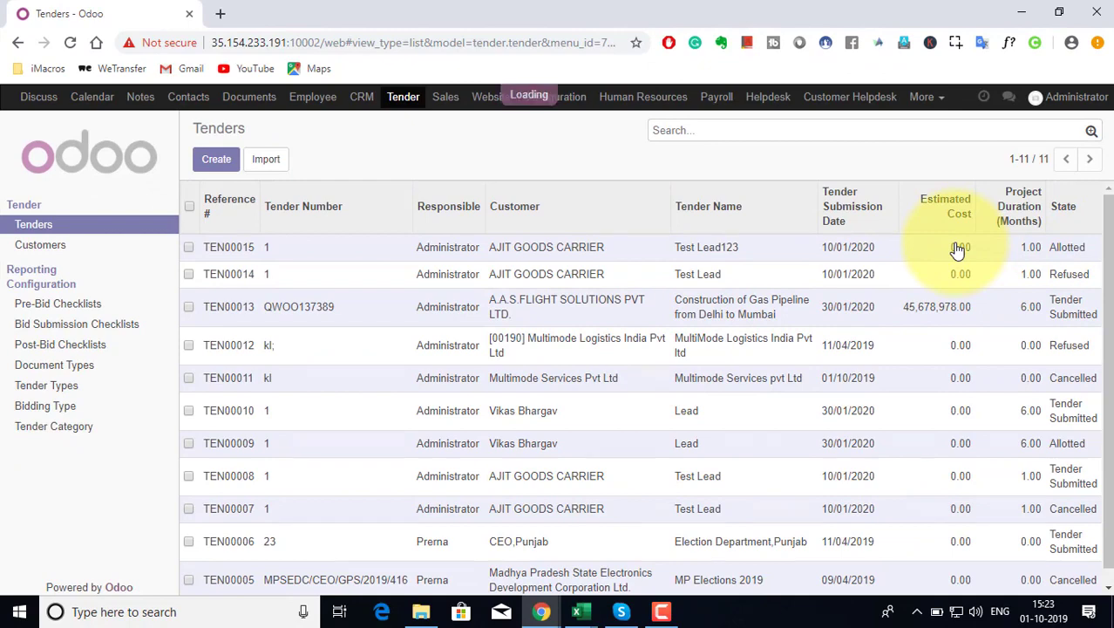